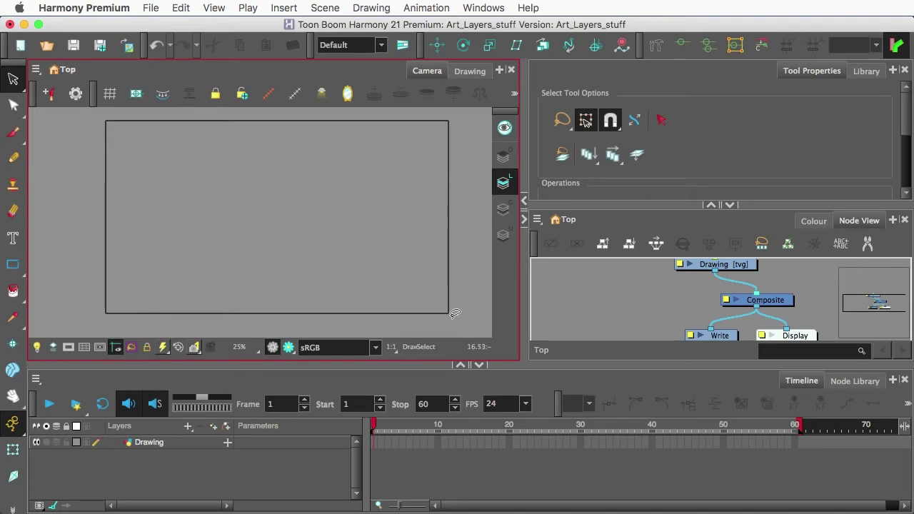
# Step: Select the Pencil tool and set its Maximum Size to 44.9 in Tool Properties
pyautogui.click(12, 158)
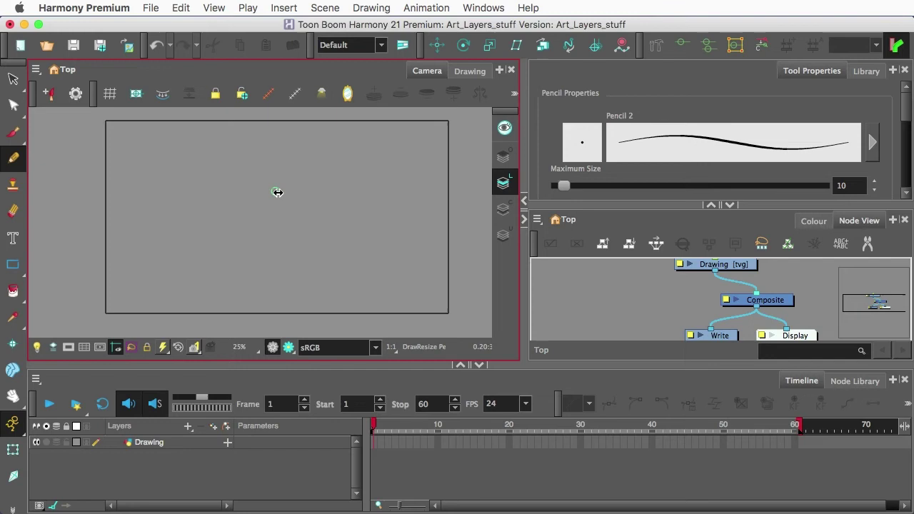
pyautogui.moveTo(277, 192); pyautogui.dragTo(275, 193)
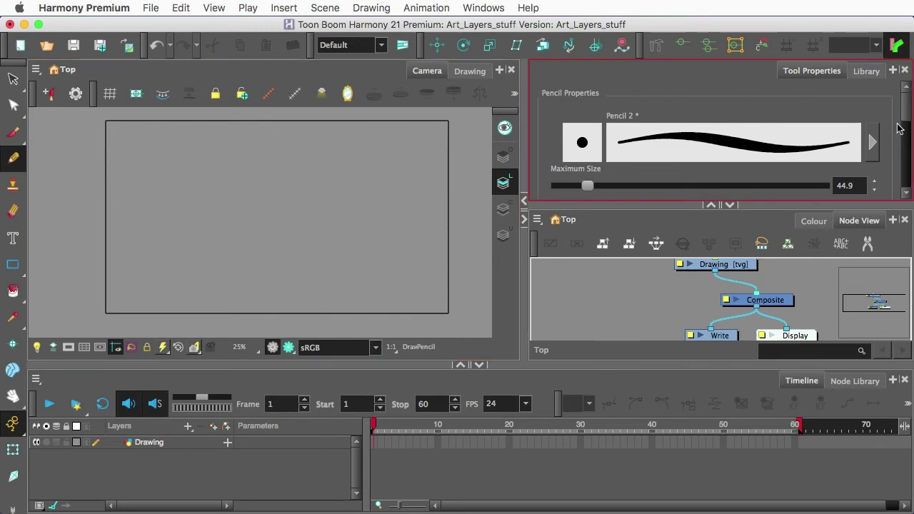
pyautogui.moveTo(899, 128); pyautogui.dragTo(901, 180)
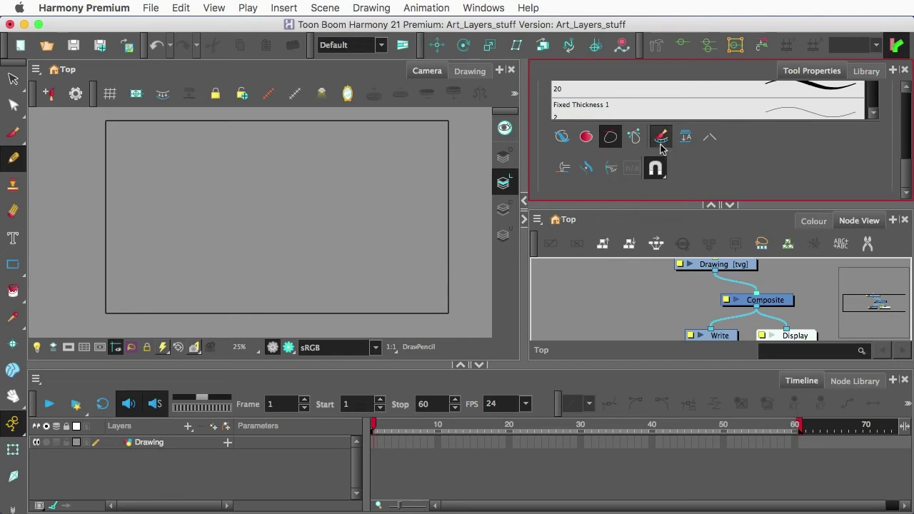
# Step: Draw one pencil circle with Trim Extra Lines off, then a second to its right with trimming on
pyautogui.click(611, 140)
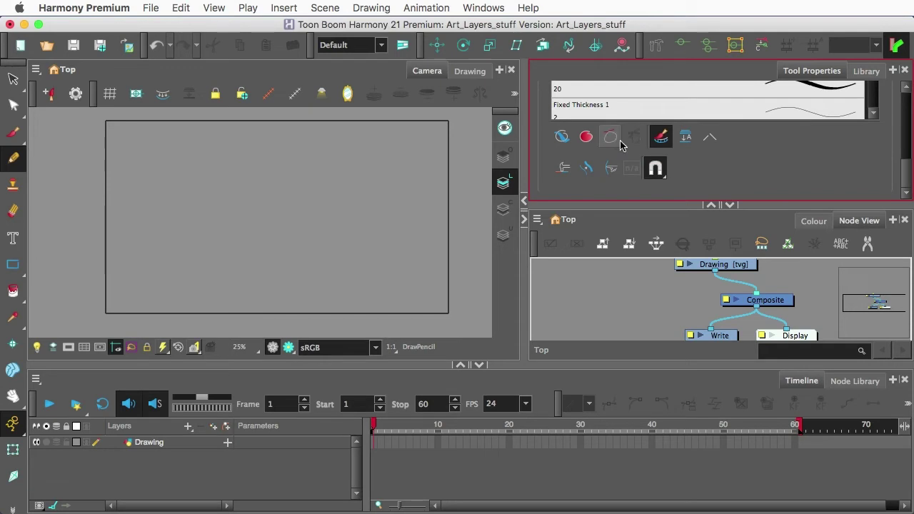
pyautogui.click(662, 143)
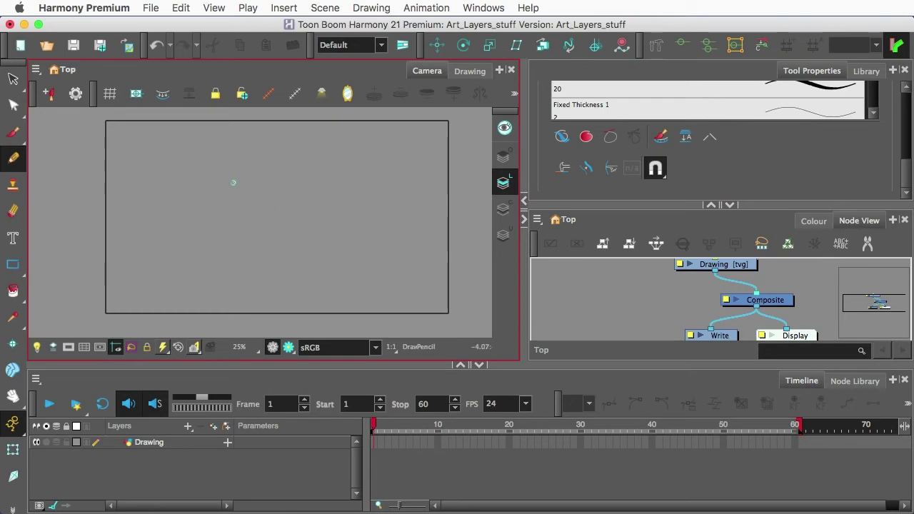
pyautogui.moveTo(251, 166)
pyautogui.mouseDown()
pyautogui.moveTo(200, 224)
pyautogui.moveTo(194, 174)
pyautogui.mouseUp()
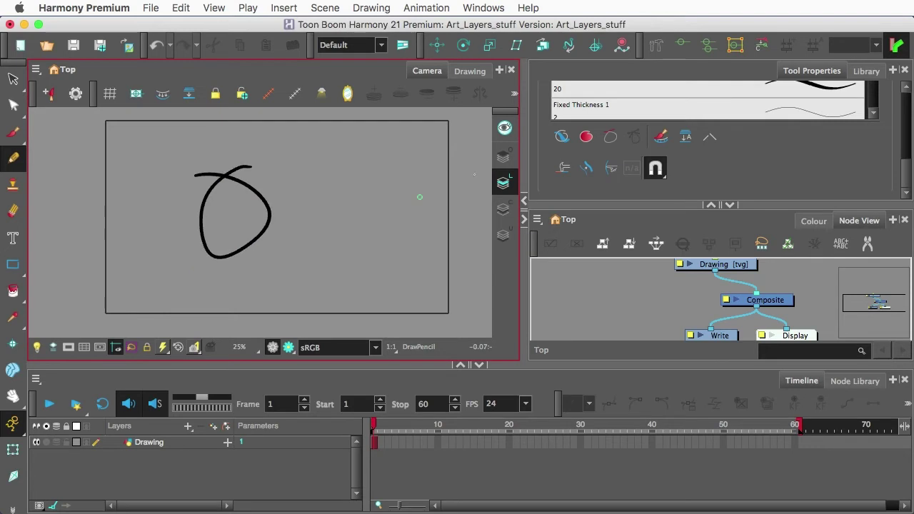
pyautogui.click(610, 139)
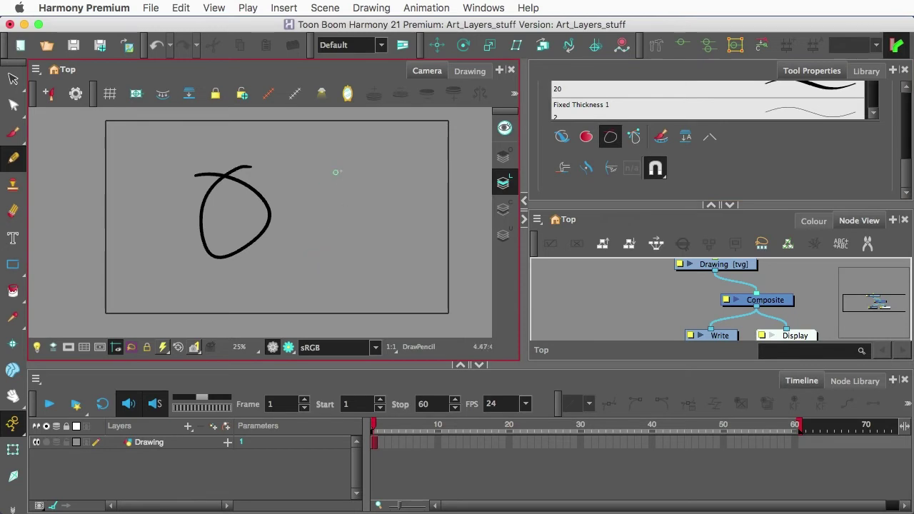
pyautogui.moveTo(336, 172)
pyautogui.mouseDown()
pyautogui.moveTo(334, 251)
pyautogui.moveTo(319, 179)
pyautogui.mouseUp()
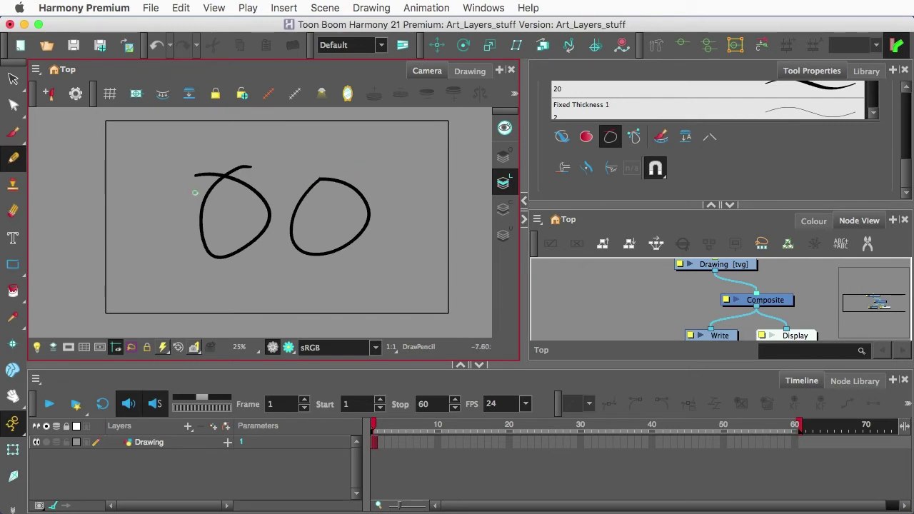
# Step: In the Drawing view, make Colour Art the active art layer to check it is empty
pyautogui.click(470, 71)
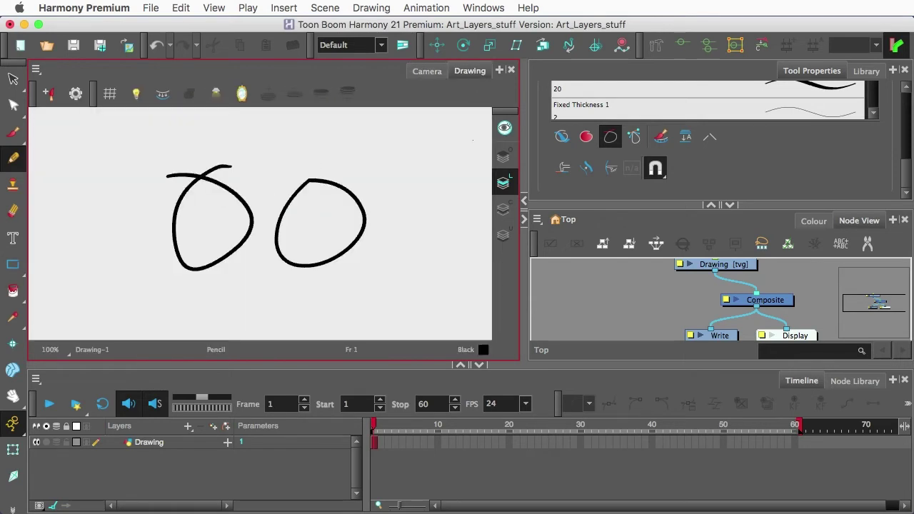
pyautogui.click(504, 211)
pyautogui.click(503, 209)
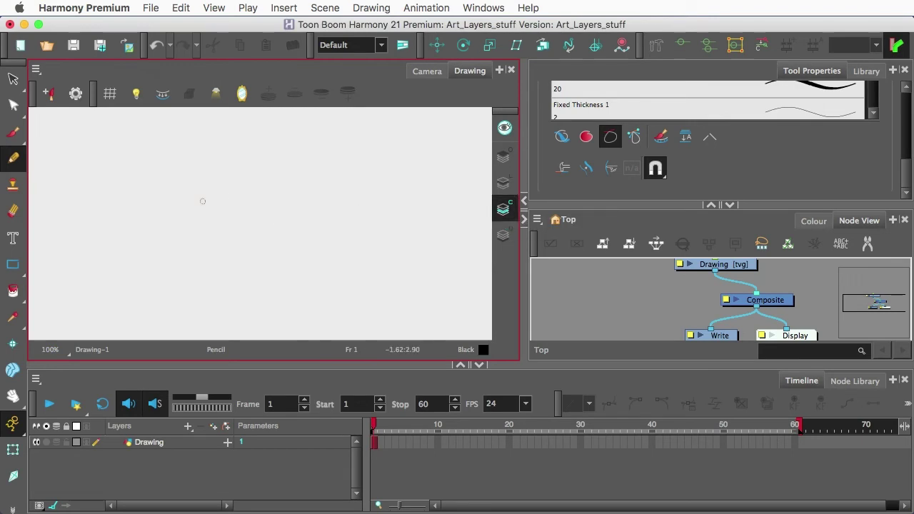
# Step: Back in the Camera view, enable Automatically Create Colour Art and Trim Extra Lines
pyautogui.click(431, 75)
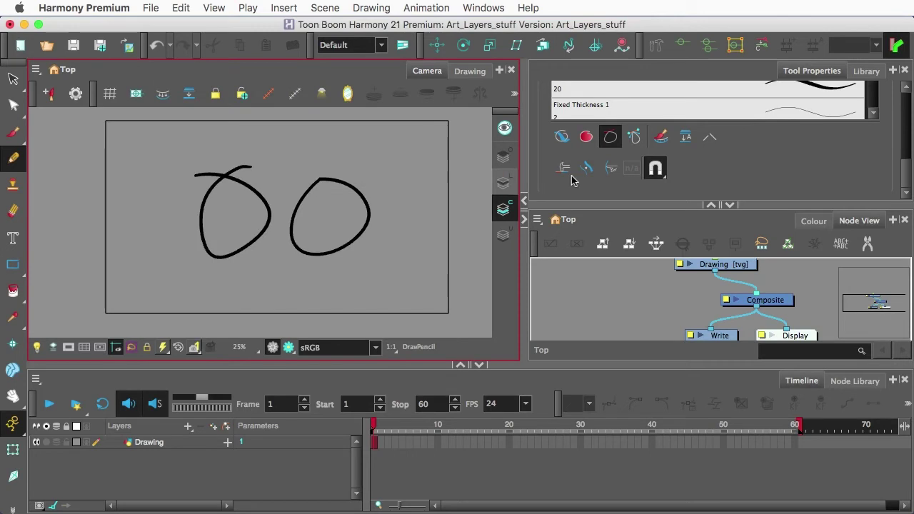
pyautogui.click(661, 138)
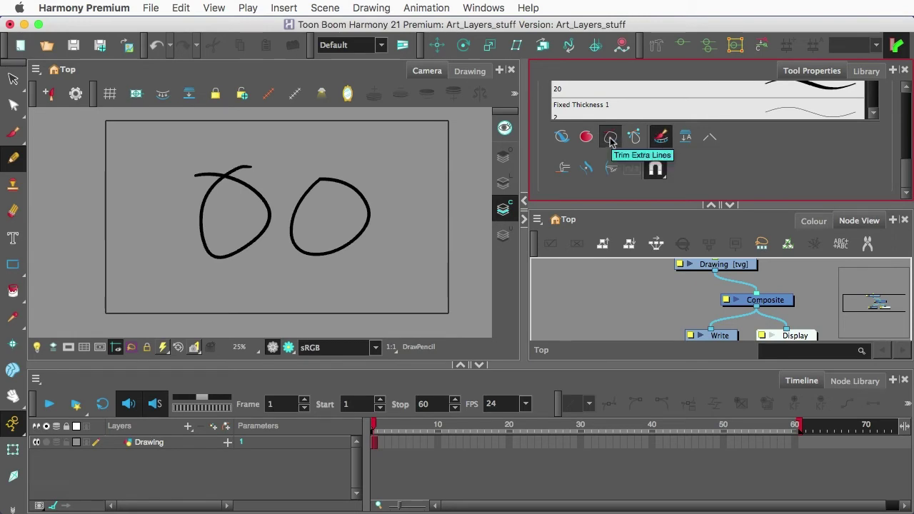
pyautogui.click(611, 139)
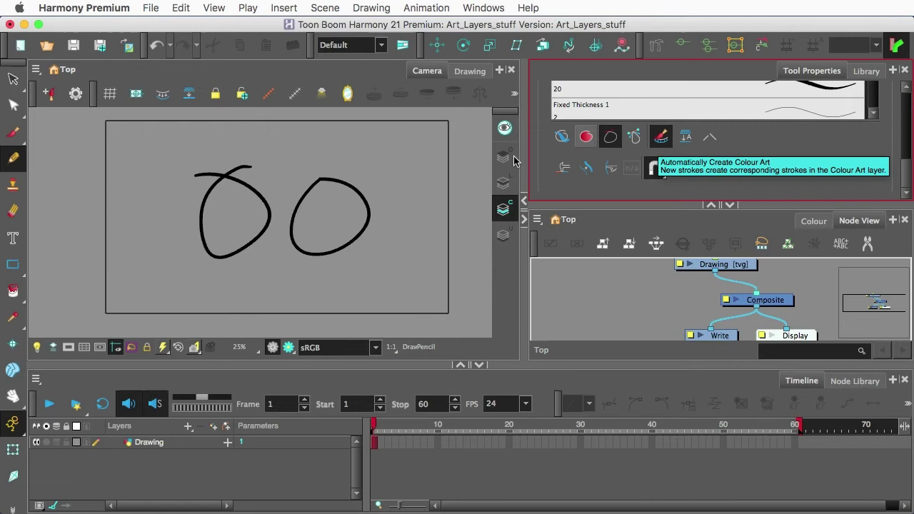
pyautogui.scroll(-1, 382, 189)
pyautogui.scroll(1, 430, 161)
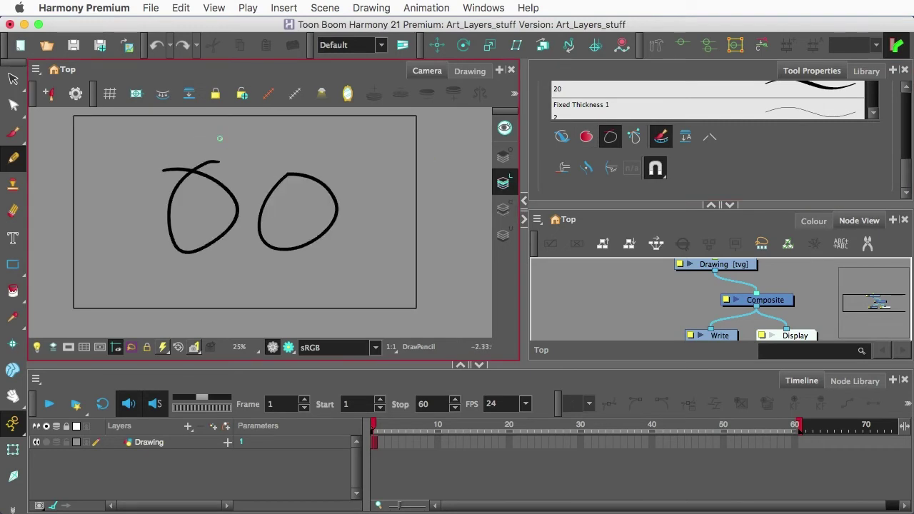
# Step: Draw a third circle right of the others and confirm its outline appears on the Colour Art layer
pyautogui.click(611, 180)
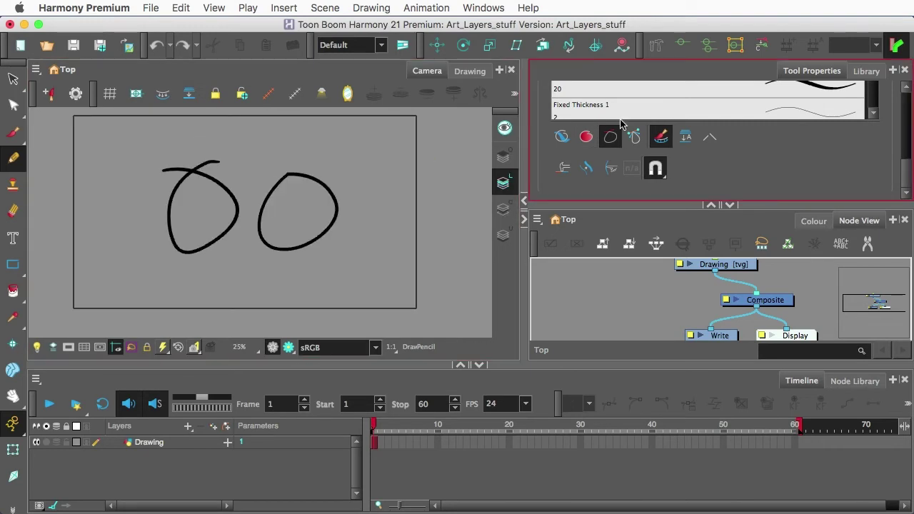
pyautogui.click(664, 143)
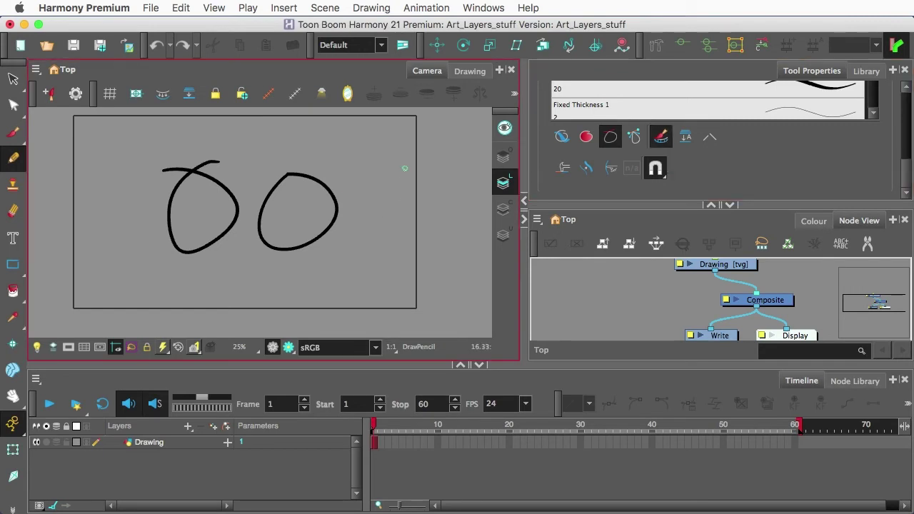
pyautogui.moveTo(428, 172)
pyautogui.mouseDown()
pyautogui.moveTo(380, 190)
pyautogui.moveTo(441, 216)
pyautogui.moveTo(399, 176)
pyautogui.mouseUp()
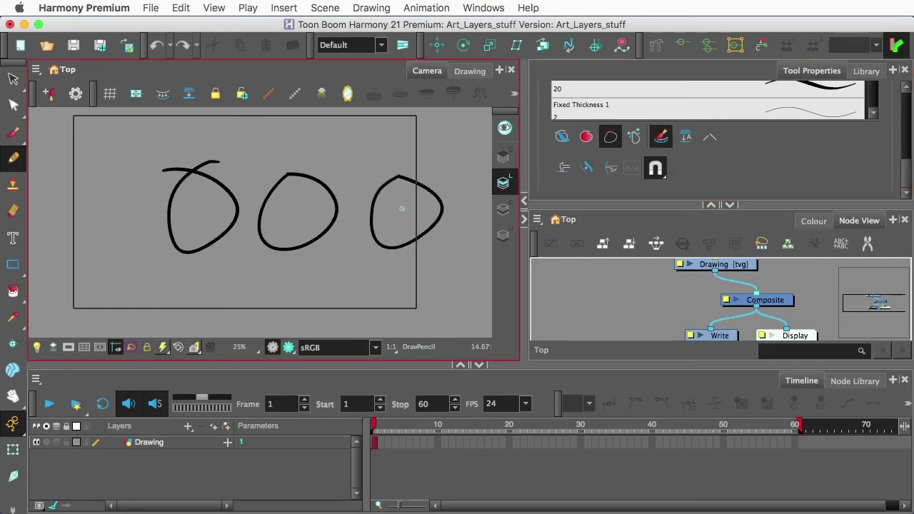
pyautogui.click(470, 72)
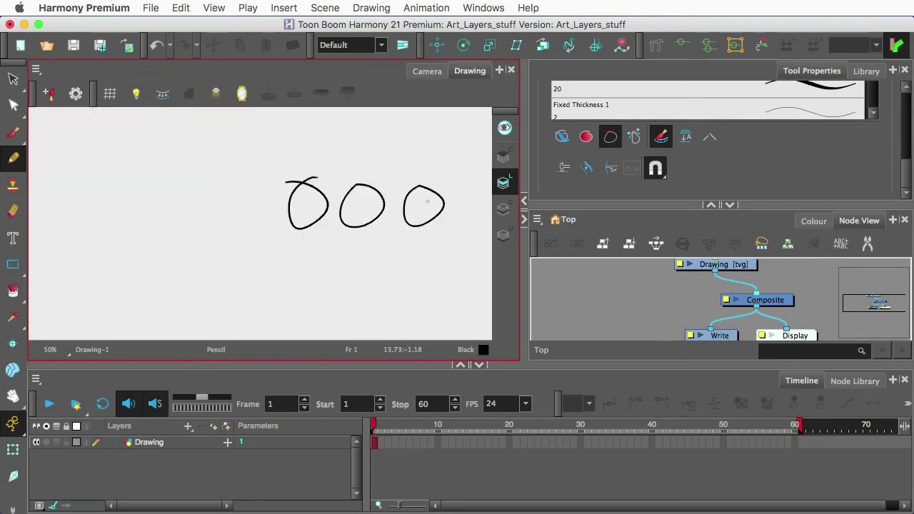
pyautogui.click(503, 209)
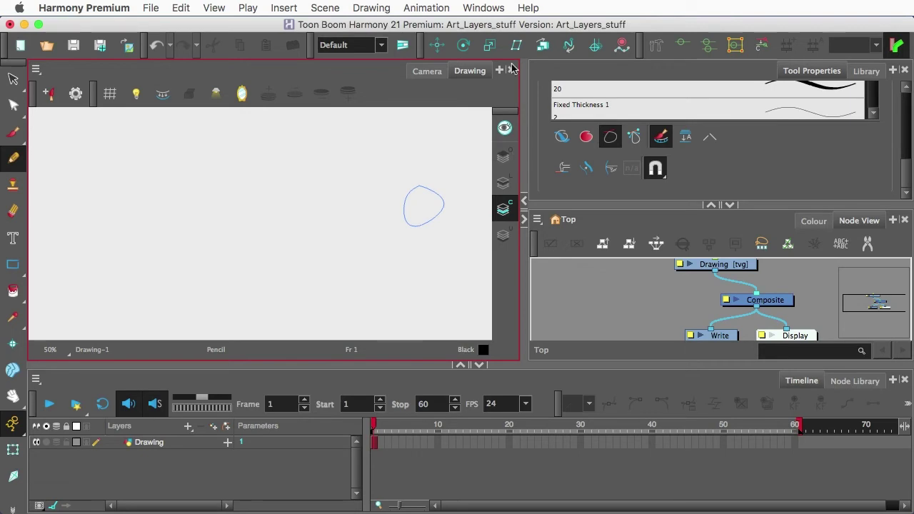
pyautogui.click(426, 71)
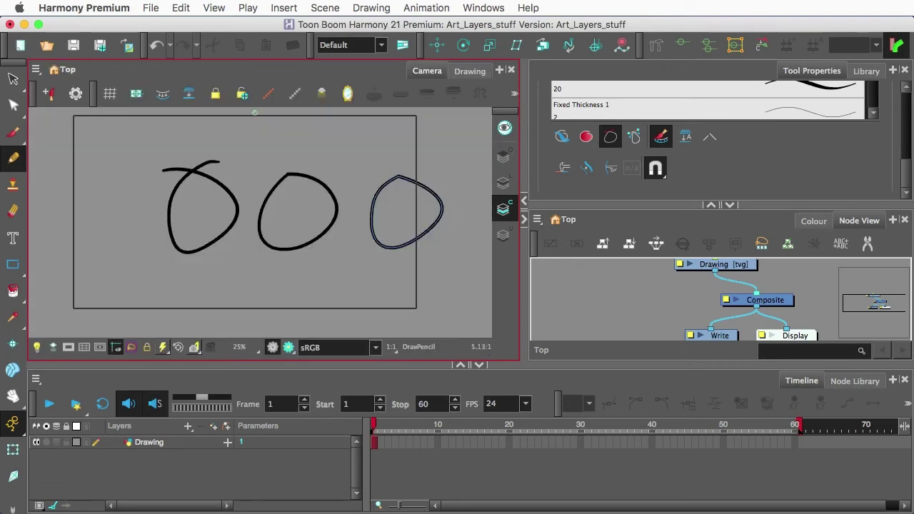
# Step: With the Select tool, select the third circle on the Colour Art layer
pyautogui.click(16, 81)
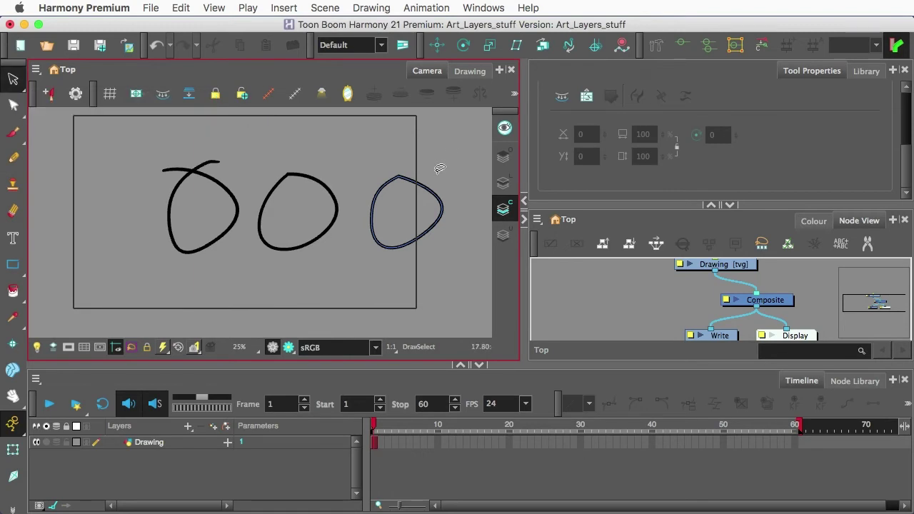
pyautogui.click(503, 183)
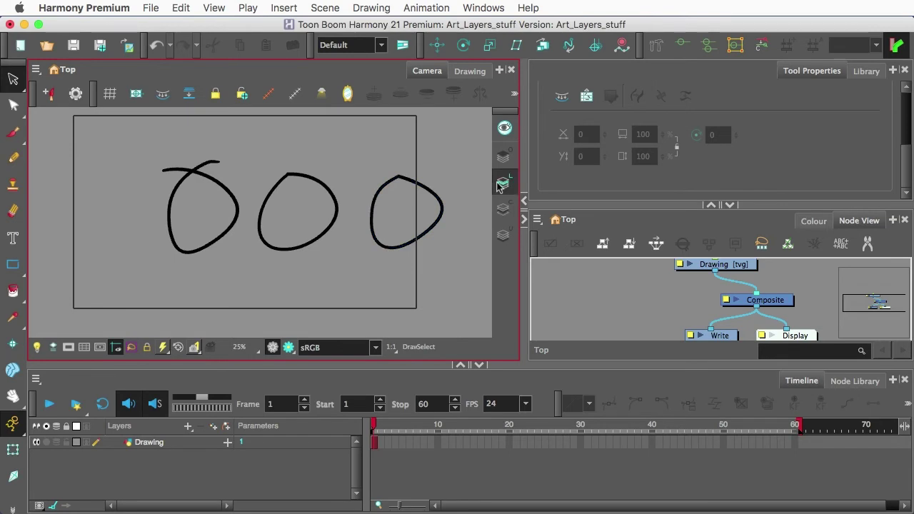
pyautogui.click(407, 180)
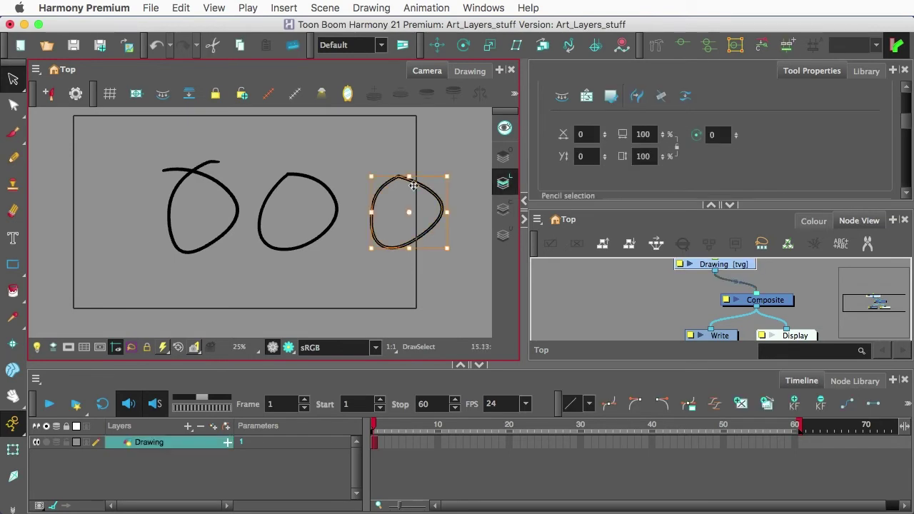
pyautogui.click(503, 209)
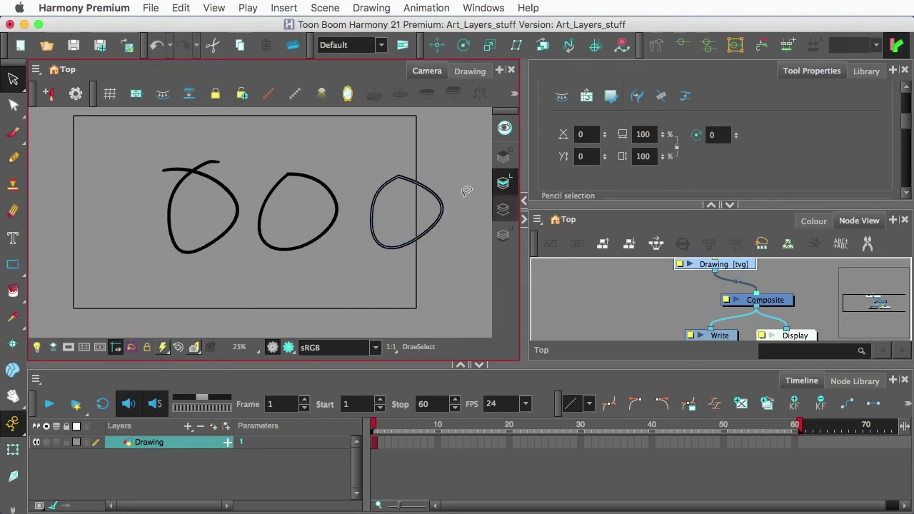
pyautogui.click(401, 205)
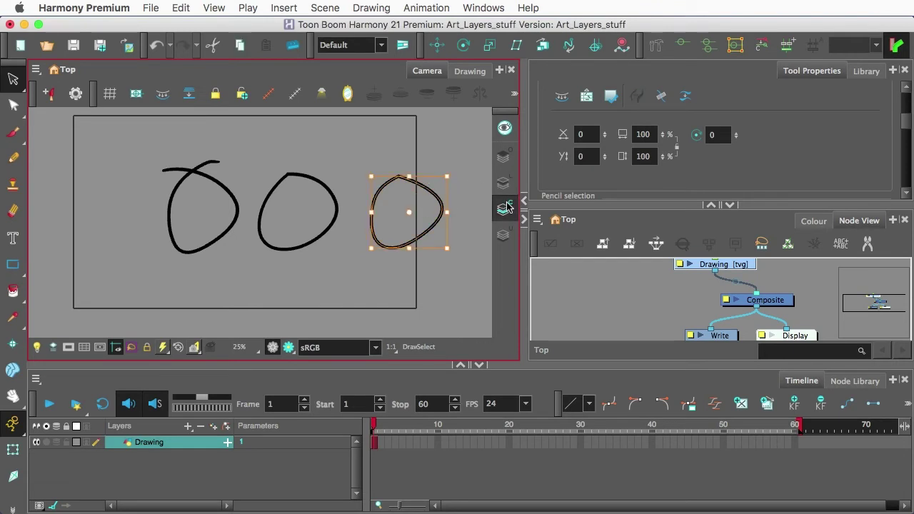
pyautogui.click(14, 294)
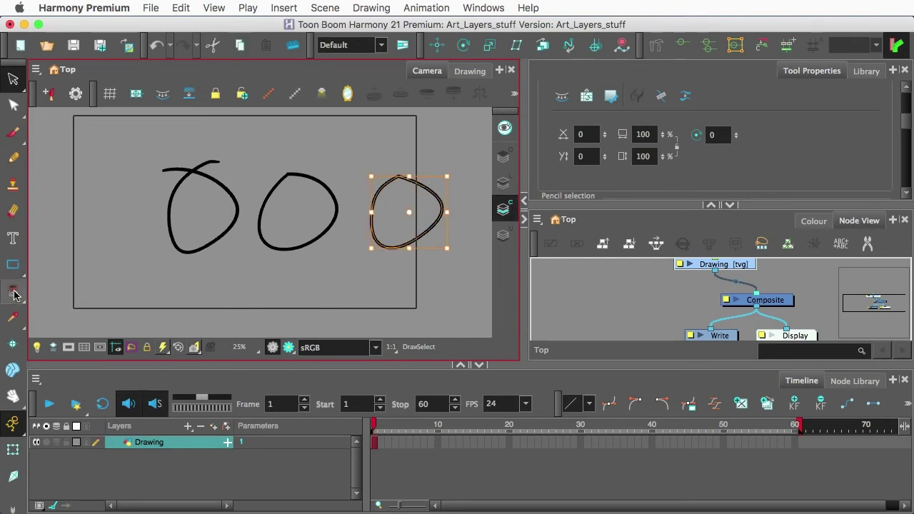
# Step: Fill the third circle with White using the Paint tool
pyautogui.click(55, 288)
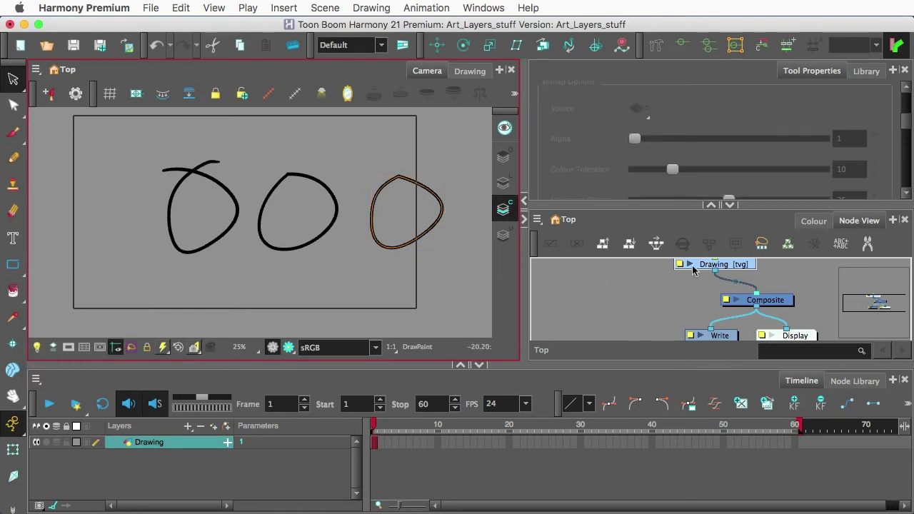
pyautogui.click(813, 220)
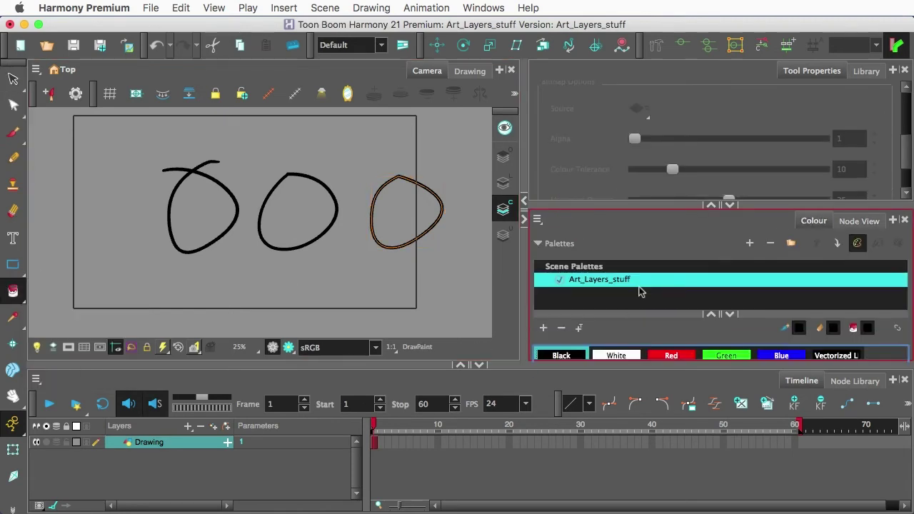
pyautogui.click(615, 355)
pyautogui.click(425, 200)
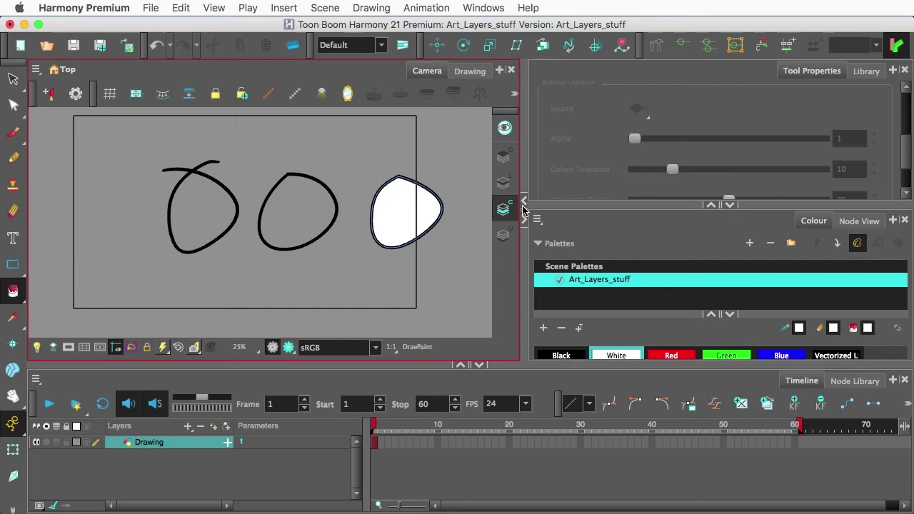
# Step: View the drawing alone in the Drawing view with the Line Art layer active
pyautogui.click(462, 73)
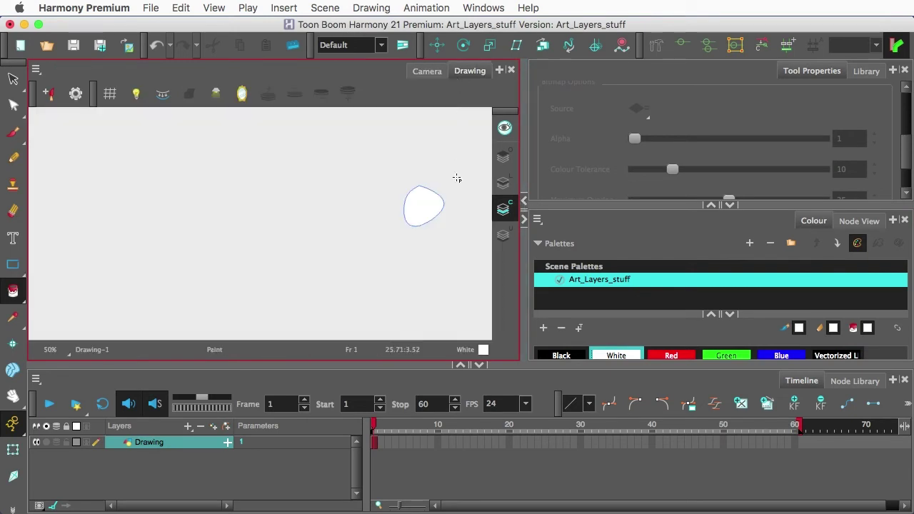
pyautogui.scroll(3, 454, 210)
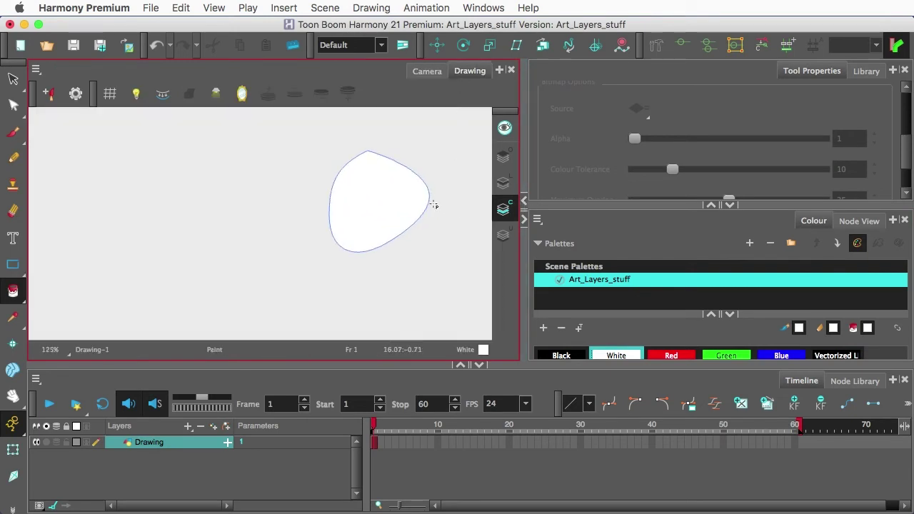
pyautogui.click(507, 183)
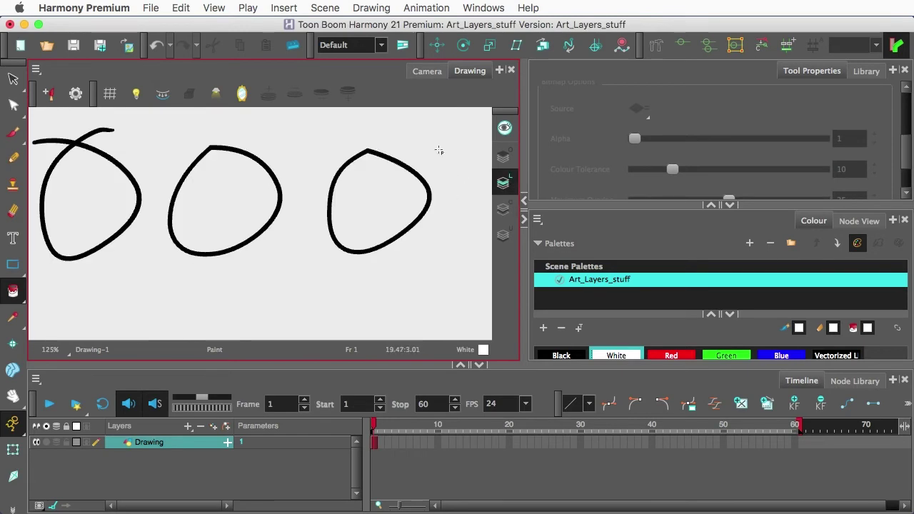
# Step: Select the third shape and stretch its outline upward, leaving the white fill at its original size
pyautogui.click(424, 72)
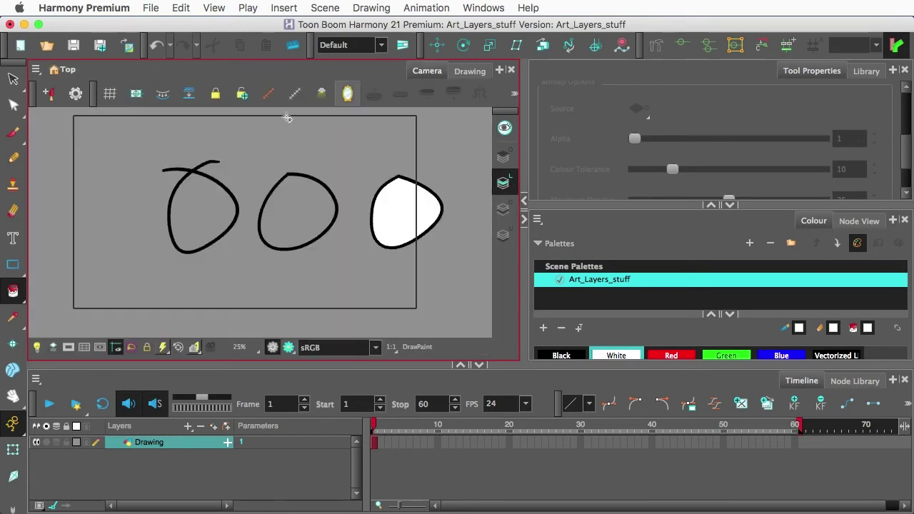
pyautogui.click(13, 78)
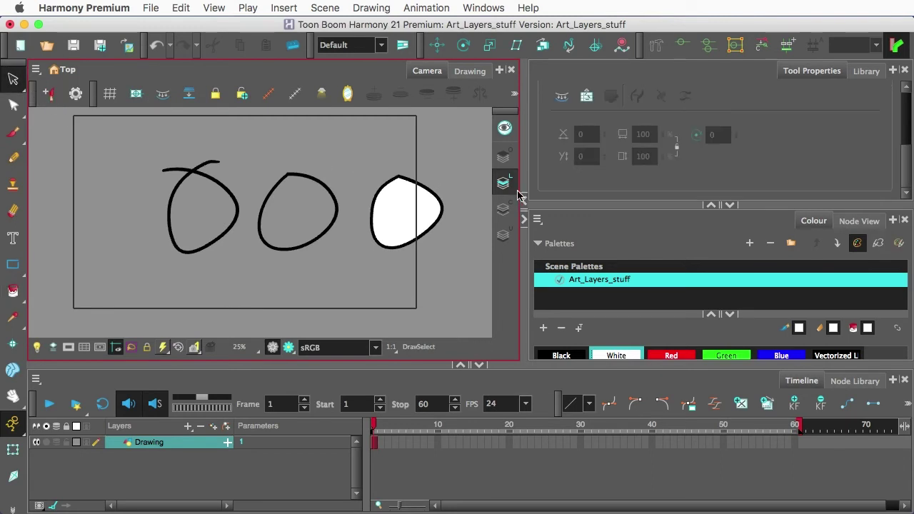
pyautogui.click(428, 189)
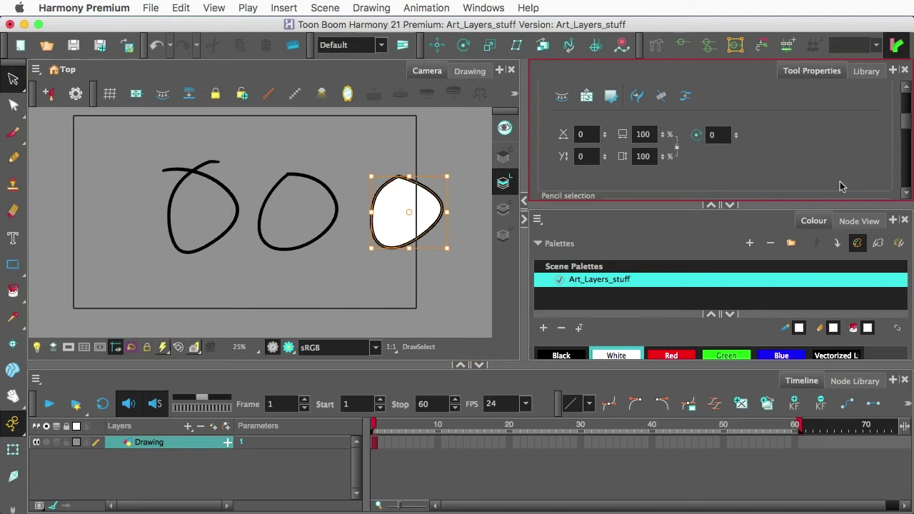
pyautogui.moveTo(907, 126)
pyautogui.mouseDown()
pyautogui.moveTo(898, 187)
pyautogui.moveTo(907, 221)
pyautogui.moveTo(894, 87)
pyautogui.mouseUp()
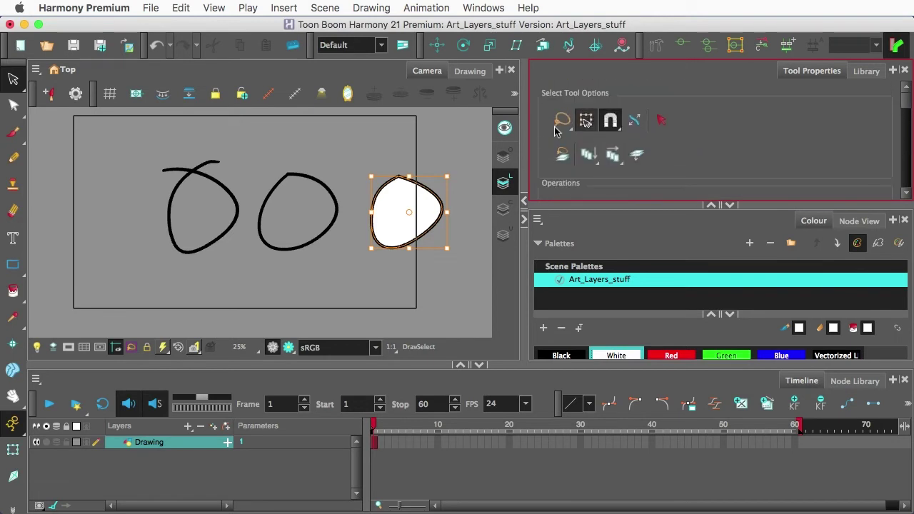
pyautogui.click(431, 139)
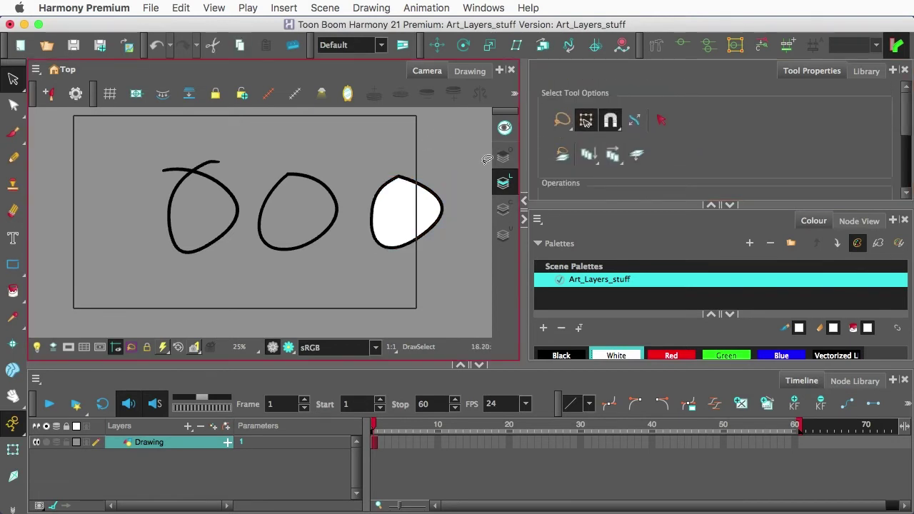
pyautogui.moveTo(457, 145)
pyautogui.mouseDown()
pyautogui.moveTo(395, 206)
pyautogui.moveTo(409, 120)
pyautogui.mouseUp()
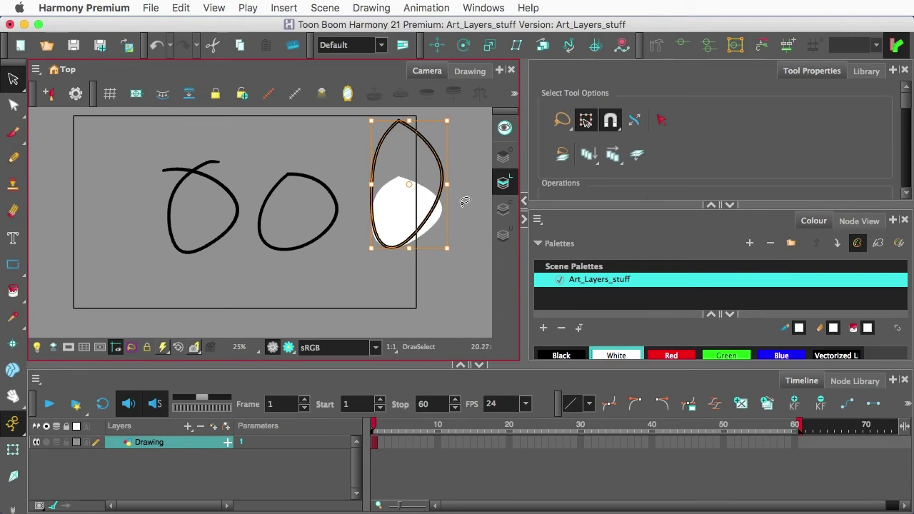
# Step: Undo the stretch, enable Apply to Line and Colour Art, and stretch outline and fill upward together
pyautogui.press('super')
pyautogui.press('super+z')
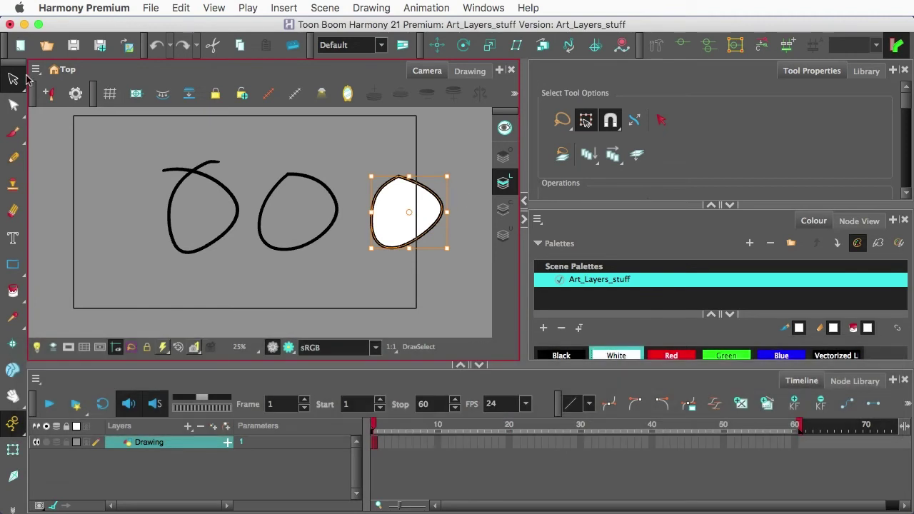
pyautogui.click(637, 159)
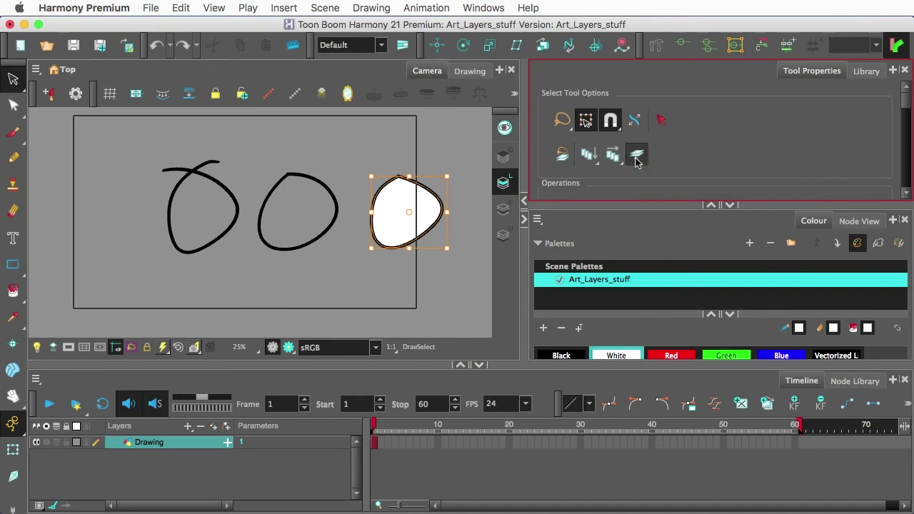
pyautogui.moveTo(455, 142)
pyautogui.mouseDown()
pyautogui.moveTo(422, 202)
pyautogui.moveTo(429, 250)
pyautogui.mouseUp()
pyautogui.moveTo(409, 179); pyautogui.dragTo(408, 123)
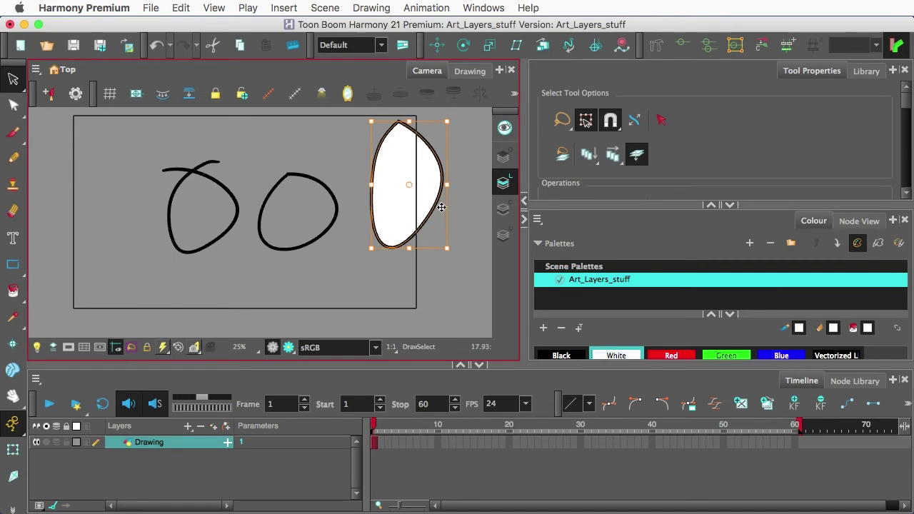
# Step: Select all three old shapes and delete them
pyautogui.scroll(-1, 454, 199)
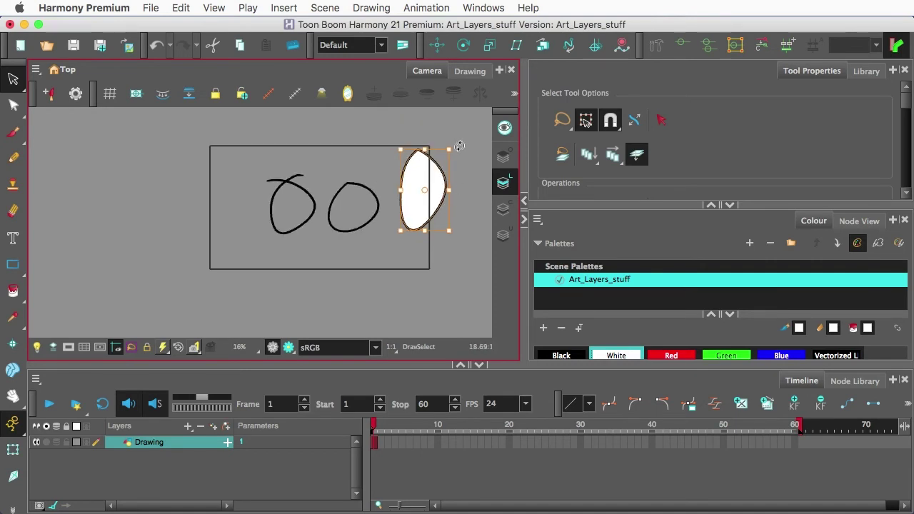
pyautogui.moveTo(468, 128)
pyautogui.mouseDown()
pyautogui.moveTo(316, 130)
pyautogui.moveTo(241, 195)
pyautogui.moveTo(446, 247)
pyautogui.mouseUp()
pyautogui.press('Delete')
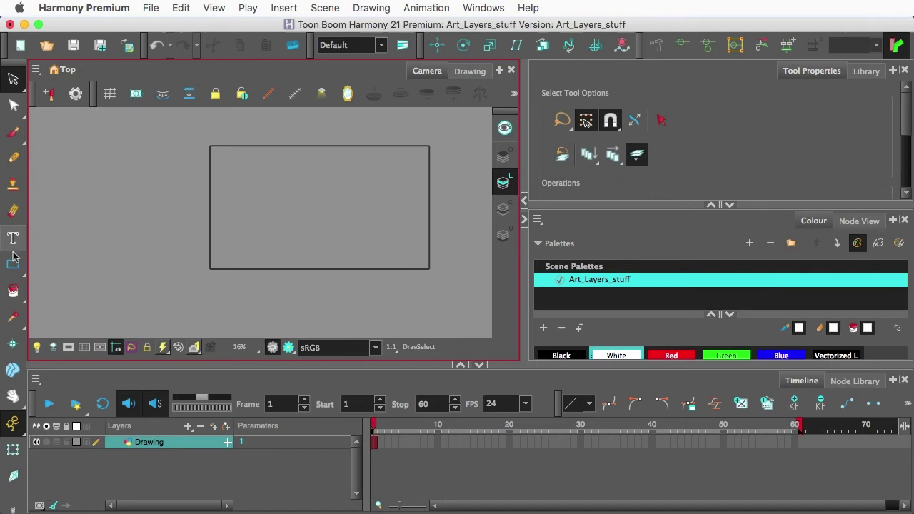
# Step: Draw a black pencil teardrop for the egg body and a boot-shaped leg below it
pyautogui.click(14, 160)
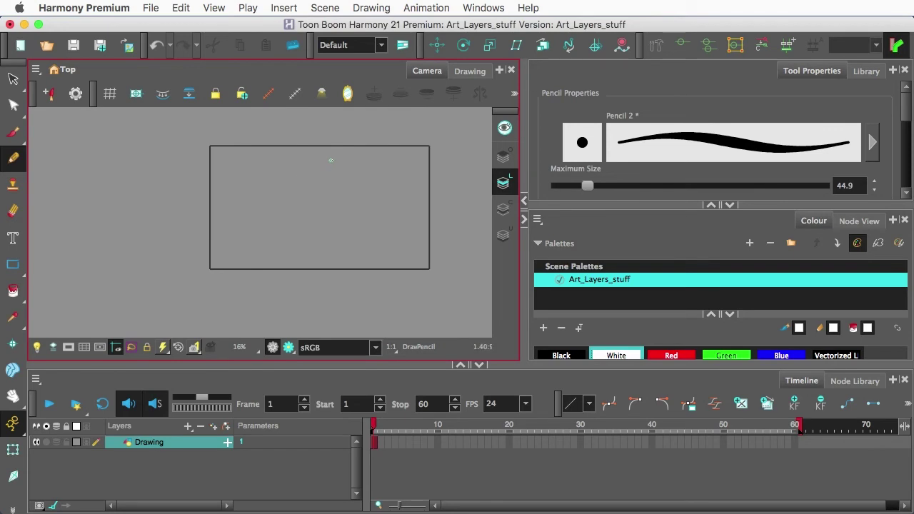
pyautogui.moveTo(329, 158)
pyautogui.mouseDown()
pyautogui.moveTo(295, 198)
pyautogui.moveTo(312, 162)
pyautogui.mouseUp()
pyautogui.press('super+z')
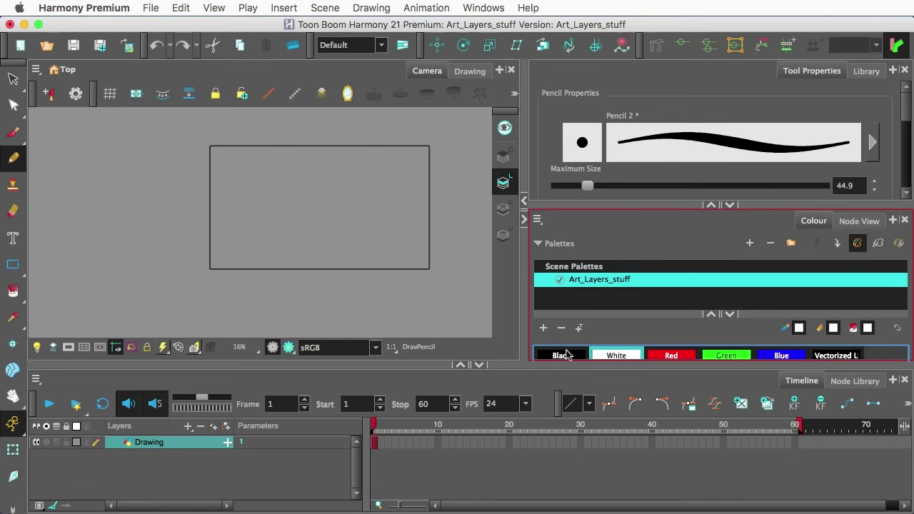
pyautogui.click(561, 355)
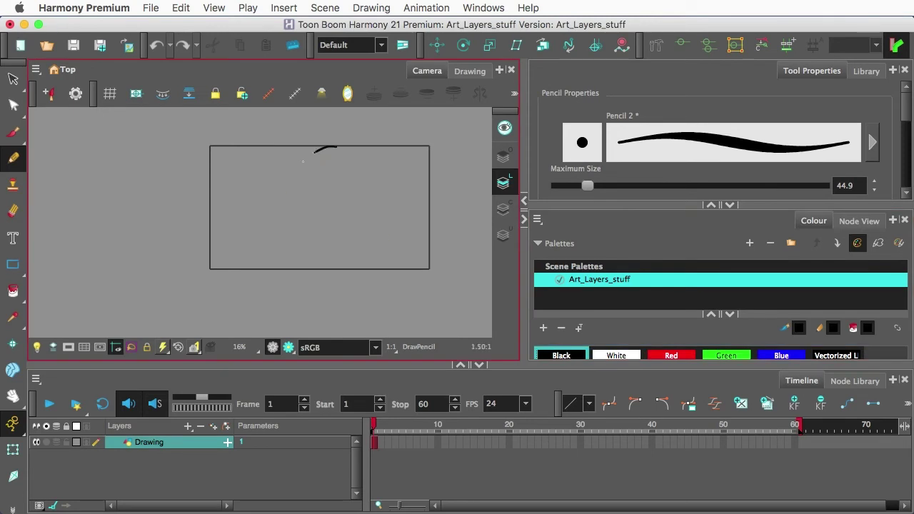
pyautogui.moveTo(302, 162)
pyautogui.mouseDown()
pyautogui.moveTo(323, 149)
pyautogui.moveTo(316, 152)
pyautogui.mouseUp()
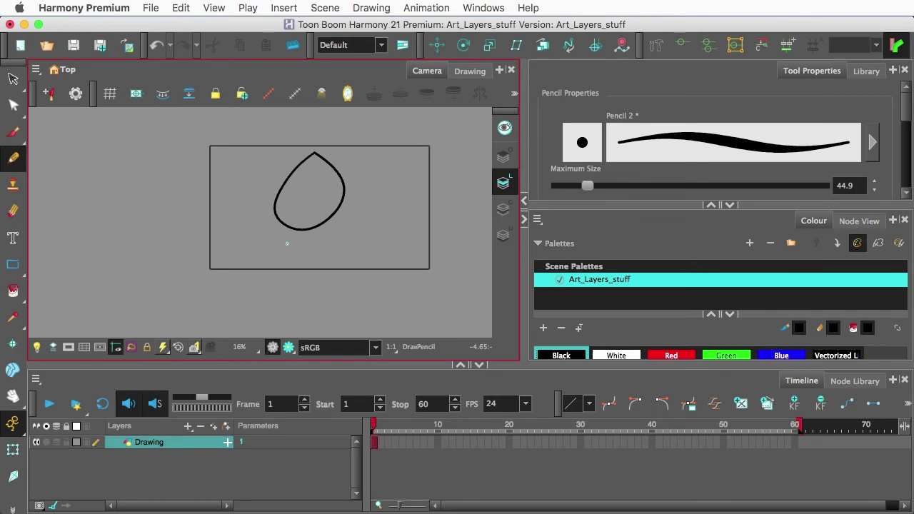
pyautogui.moveTo(286, 238)
pyautogui.mouseDown()
pyautogui.moveTo(287, 291)
pyautogui.moveTo(257, 300)
pyautogui.moveTo(299, 305)
pyautogui.moveTo(300, 241)
pyautogui.mouseUp()
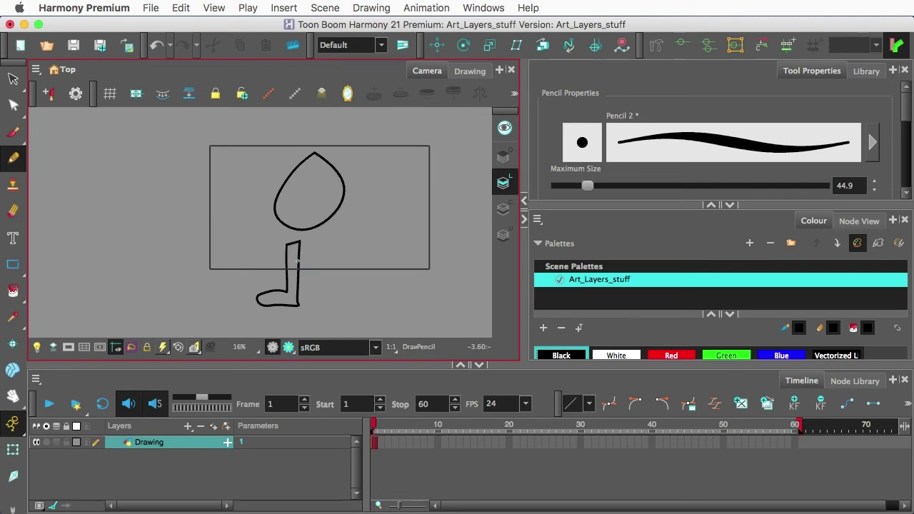
# Step: On the Colour Art layer, fill the teardrop body and boot-shaped leg with the White swatch
pyautogui.click(505, 209)
pyautogui.click(602, 355)
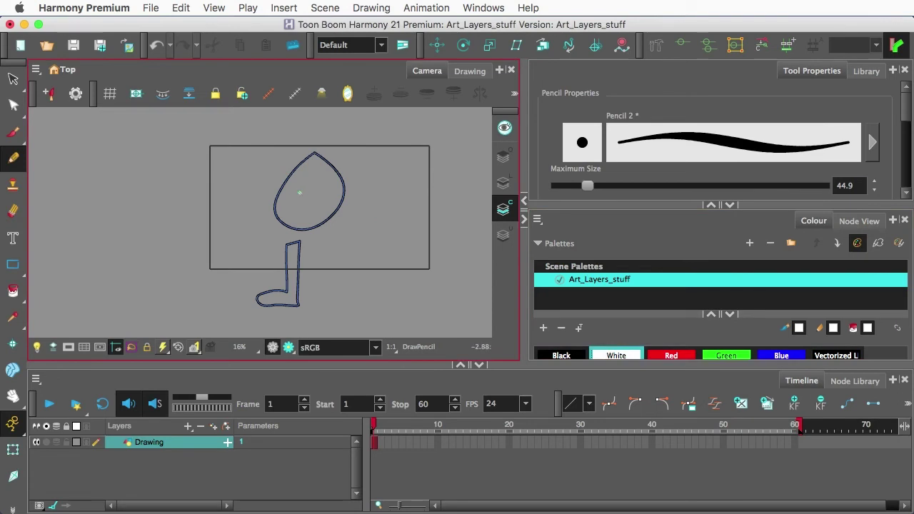
pyautogui.hotkey('alt', 'i')
pyautogui.click(314, 194)
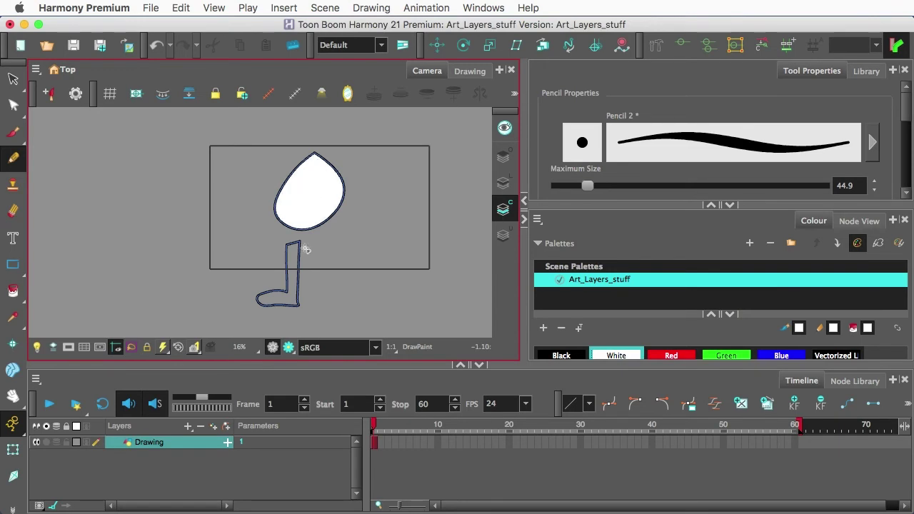
pyautogui.click(298, 272)
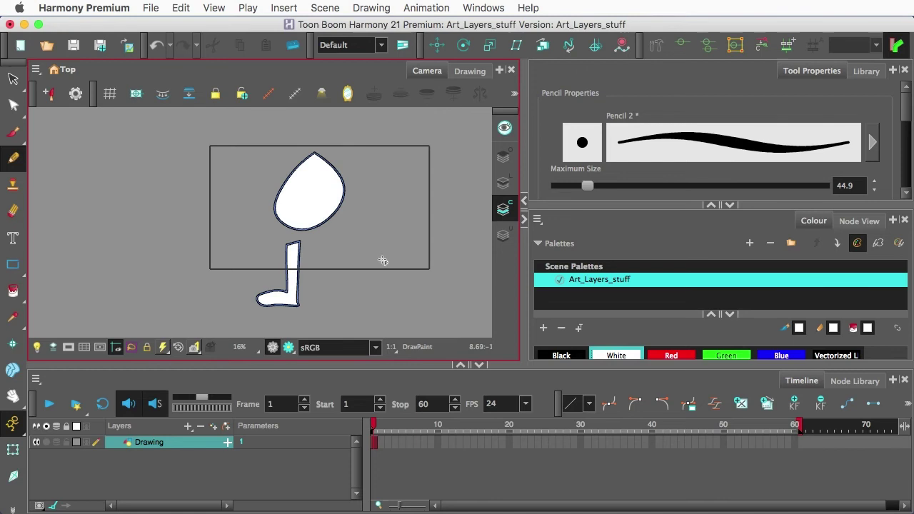
pyautogui.hotkey('alt', '/')
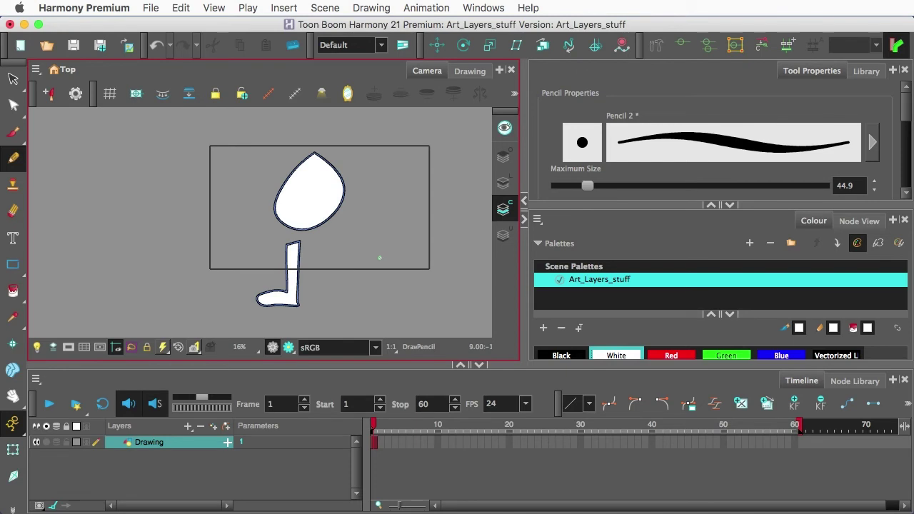
# Step: Copy and paste the boot leg to the right, then delete the pasted copy
pyautogui.click(503, 184)
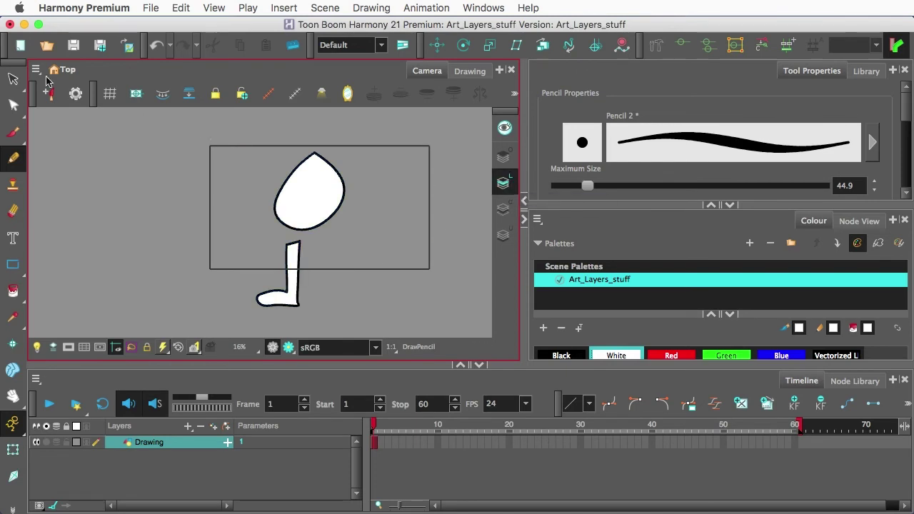
pyautogui.click(14, 80)
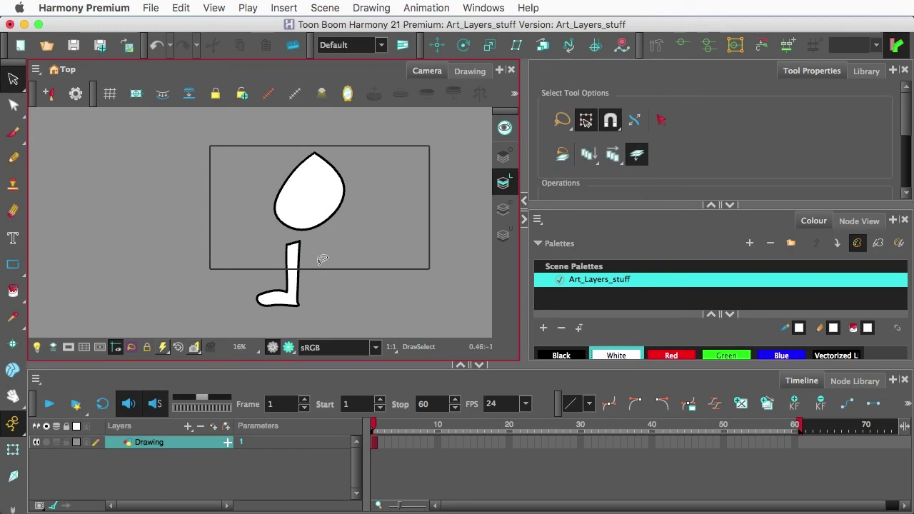
pyautogui.moveTo(323, 264); pyautogui.dragTo(243, 232)
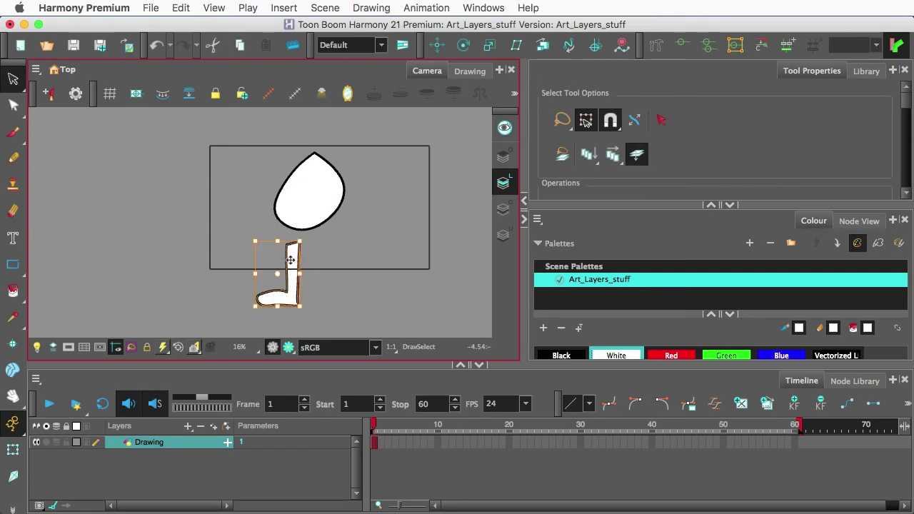
pyautogui.press('super+c')
pyautogui.press('super+v')
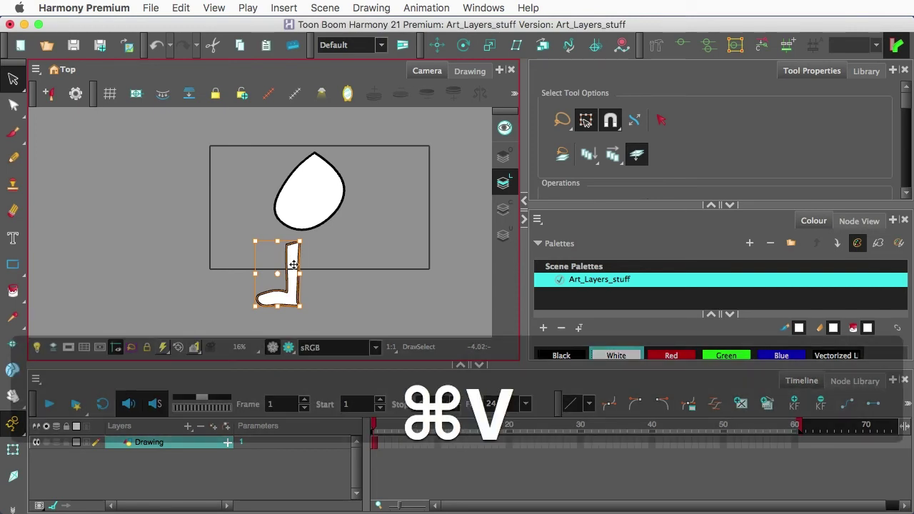
pyautogui.moveTo(293, 262); pyautogui.dragTo(373, 270)
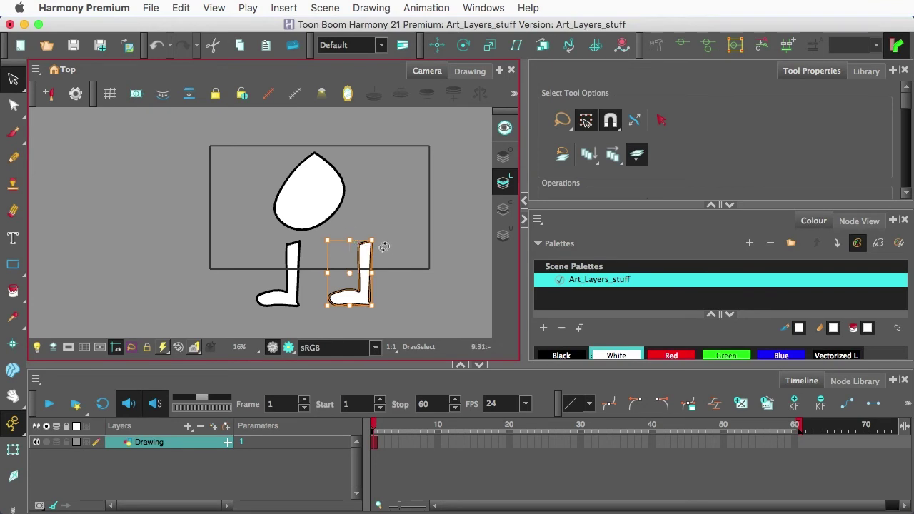
pyautogui.press('Delete')
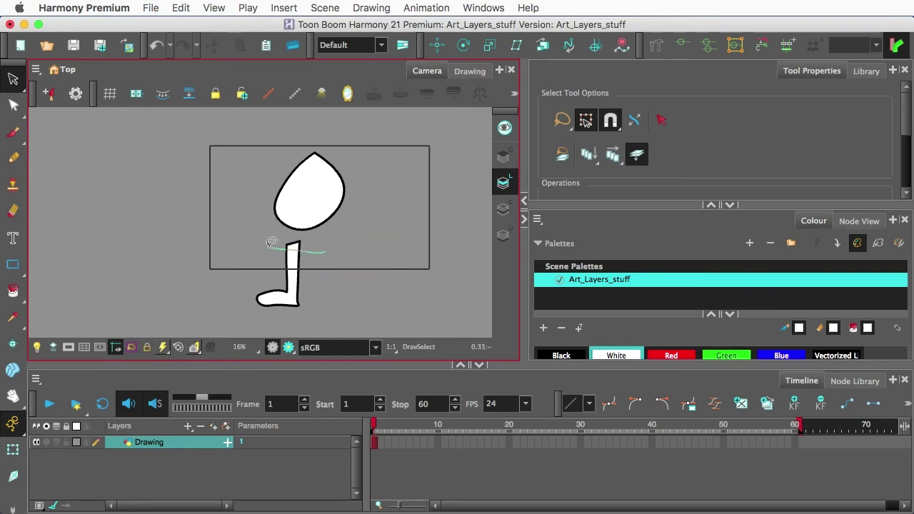
# Step: Alt-drag the original boot leg to place a duplicate to its right
pyautogui.click(280, 245)
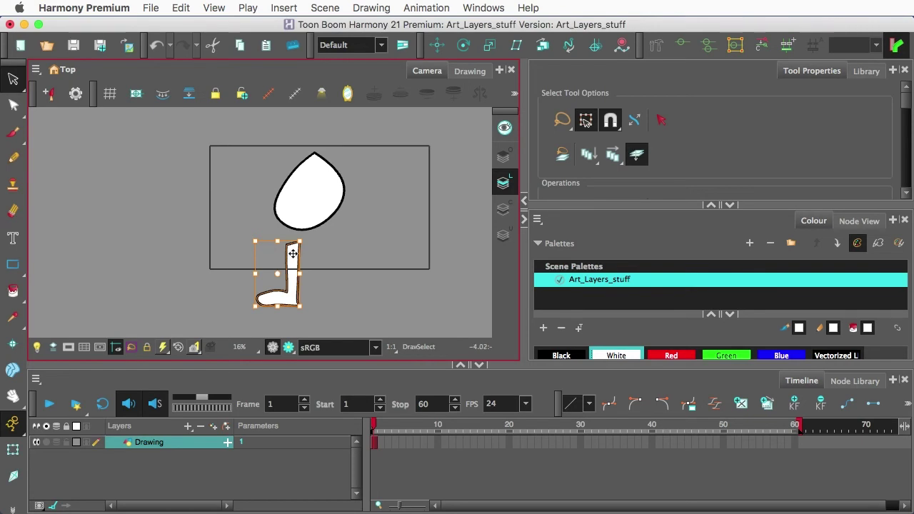
pyautogui.press('alt')
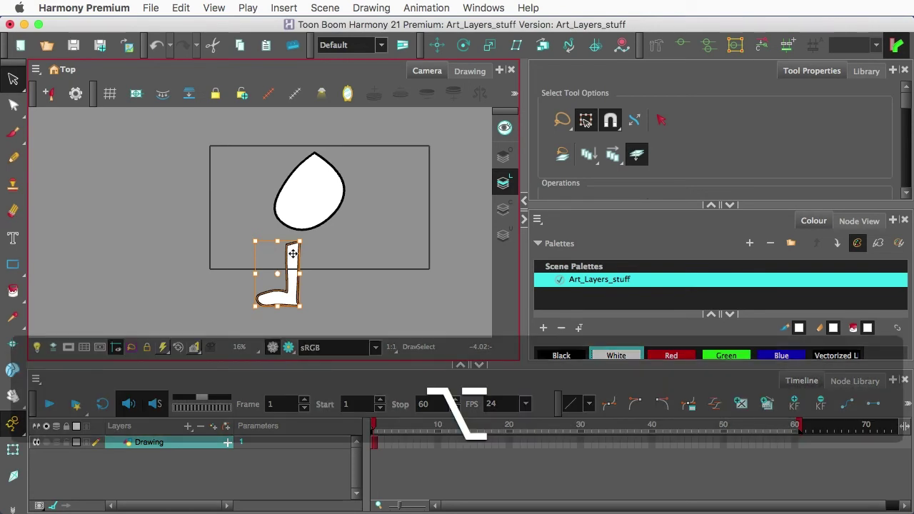
pyautogui.moveTo(293, 254); pyautogui.dragTo(376, 251)
pyautogui.click(404, 242)
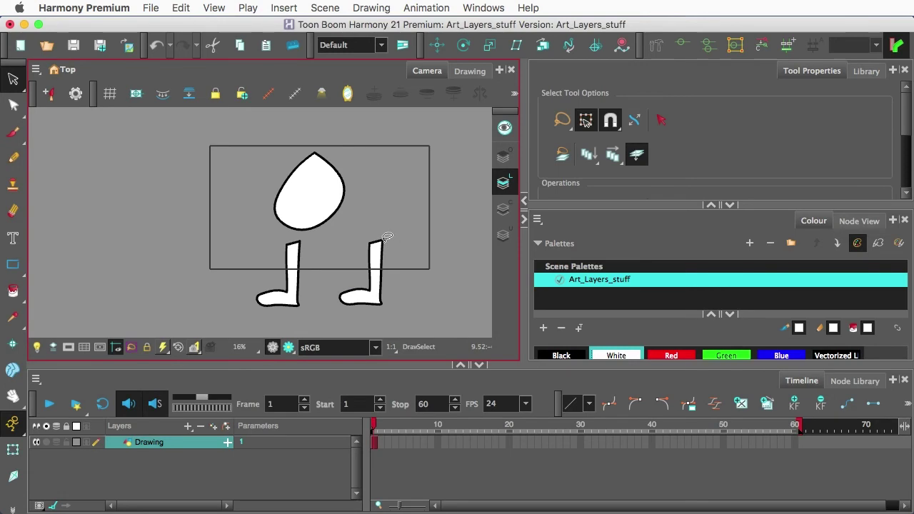
# Step: Show the drawing's colour art layer and return the viewer to the Camera view
pyautogui.click(467, 71)
pyautogui.scroll(-3, 292, 282)
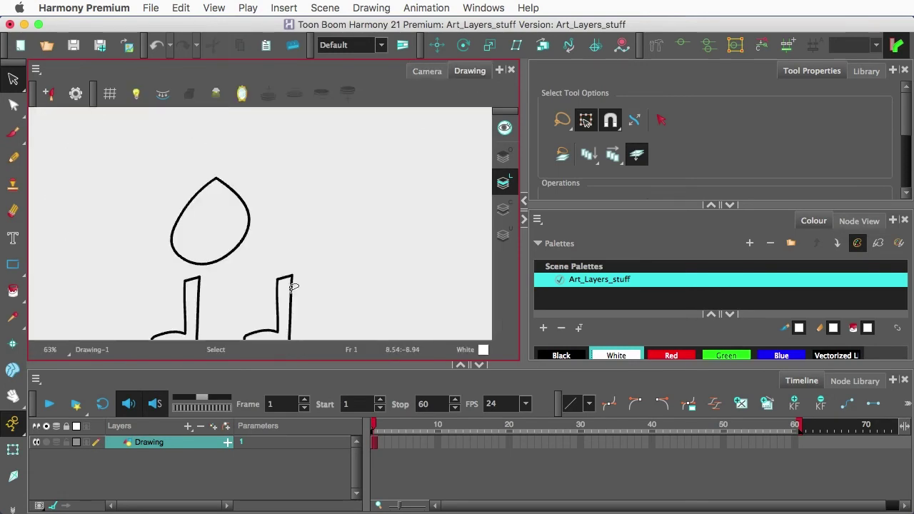
pyautogui.click(505, 208)
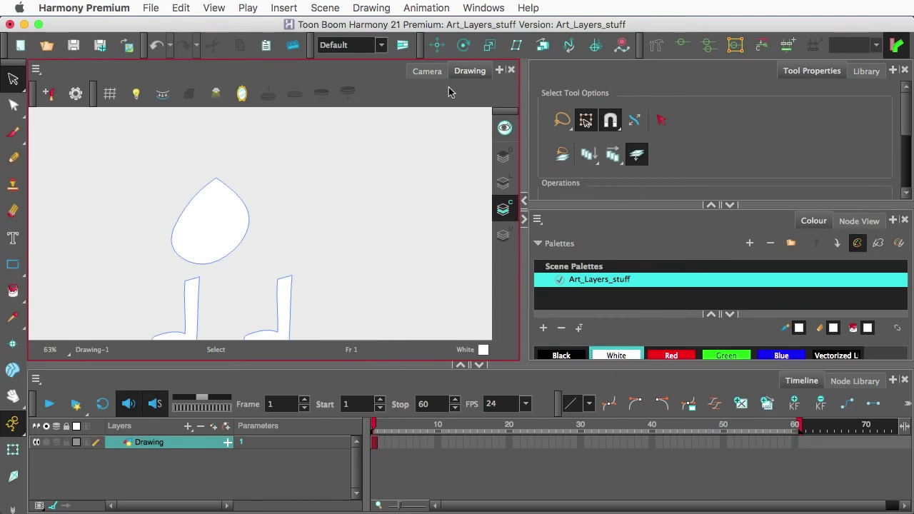
pyautogui.click(432, 72)
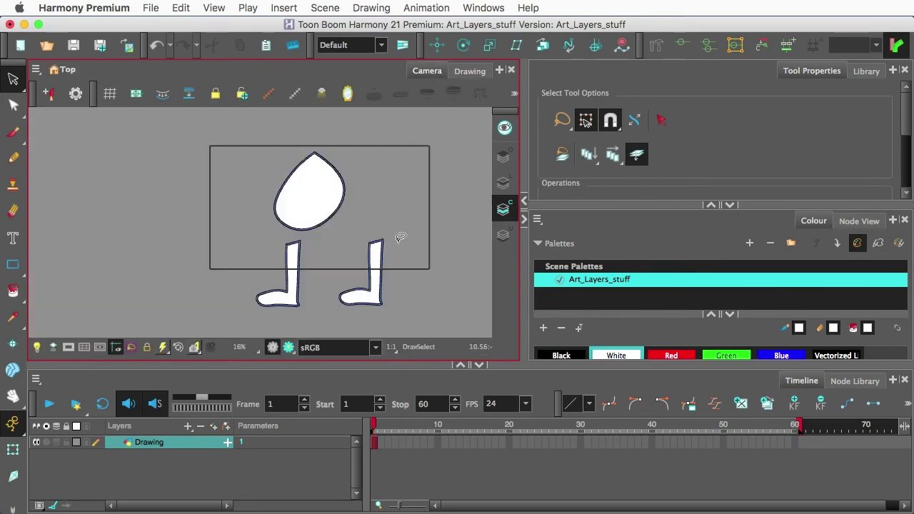
# Step: On Line Art, flip the right boot horizontally and move it closer to the left leg
pyautogui.press('l')
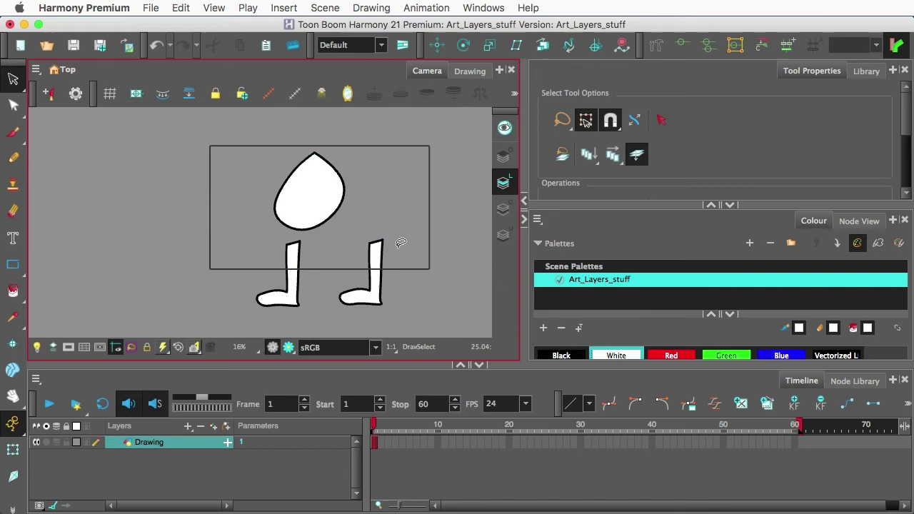
pyautogui.moveTo(399, 243); pyautogui.dragTo(354, 245)
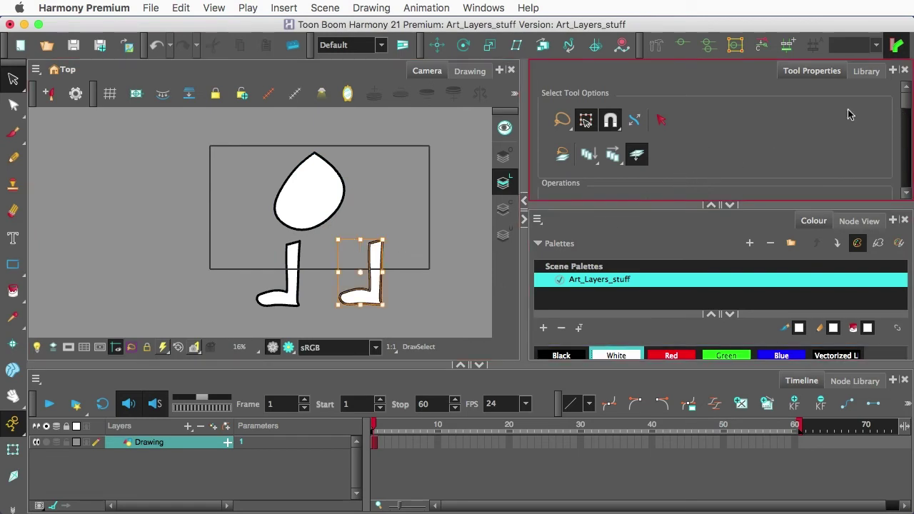
pyautogui.moveTo(905, 106)
pyautogui.mouseDown()
pyautogui.moveTo(906, 139)
pyautogui.moveTo(903, 111)
pyautogui.mouseUp()
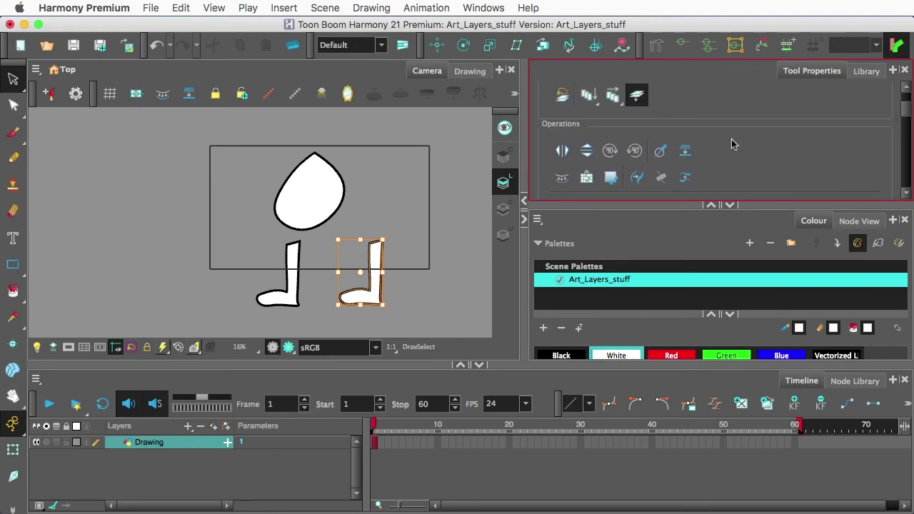
pyautogui.click(562, 151)
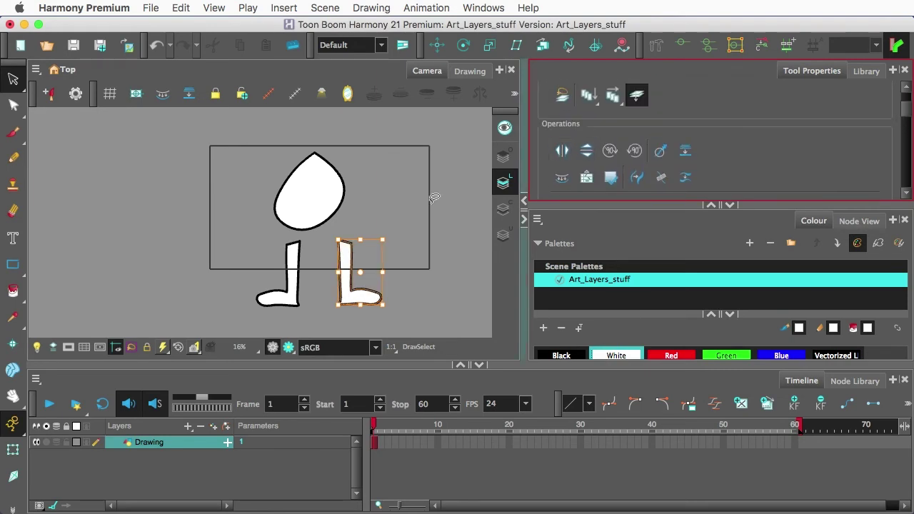
pyautogui.moveTo(351, 261); pyautogui.dragTo(329, 262)
pyautogui.click(377, 220)
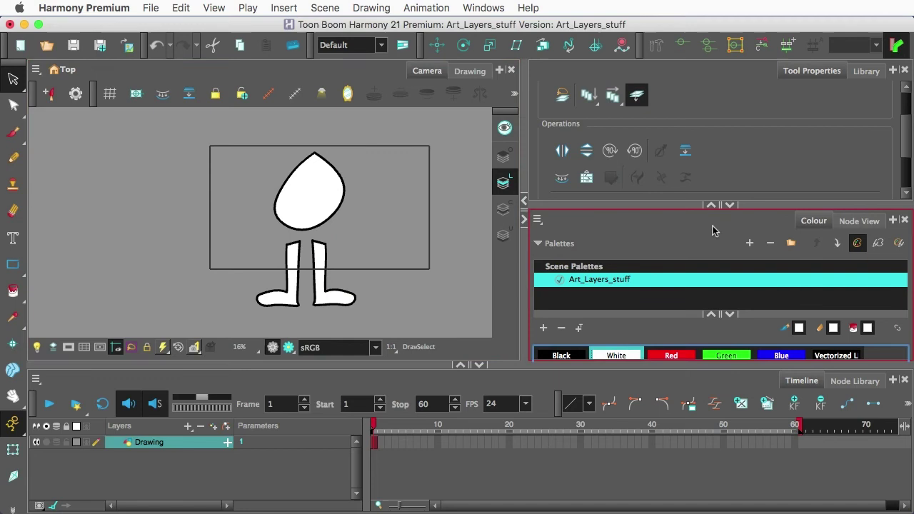
# Step: In an enlarged Node View, add drawing layers named body, f_leg and b_leg with ⌘R
pyautogui.click(853, 221)
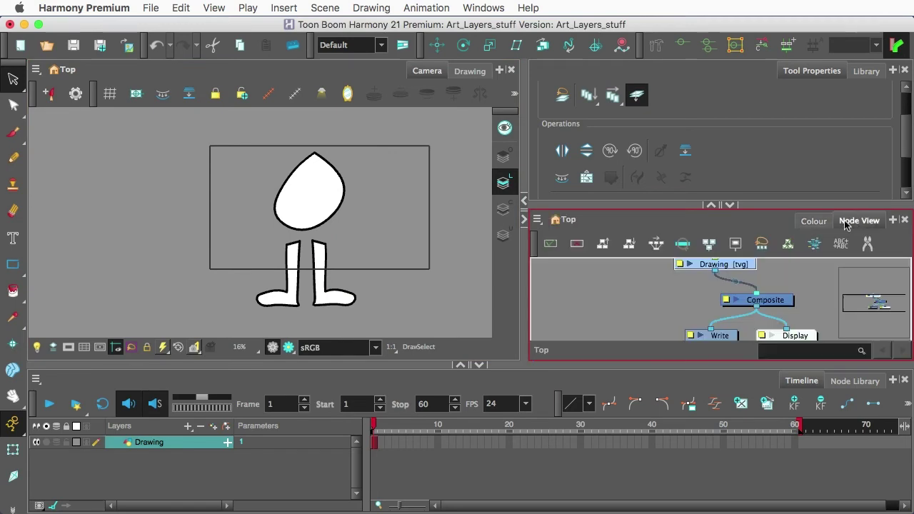
pyautogui.click(714, 205)
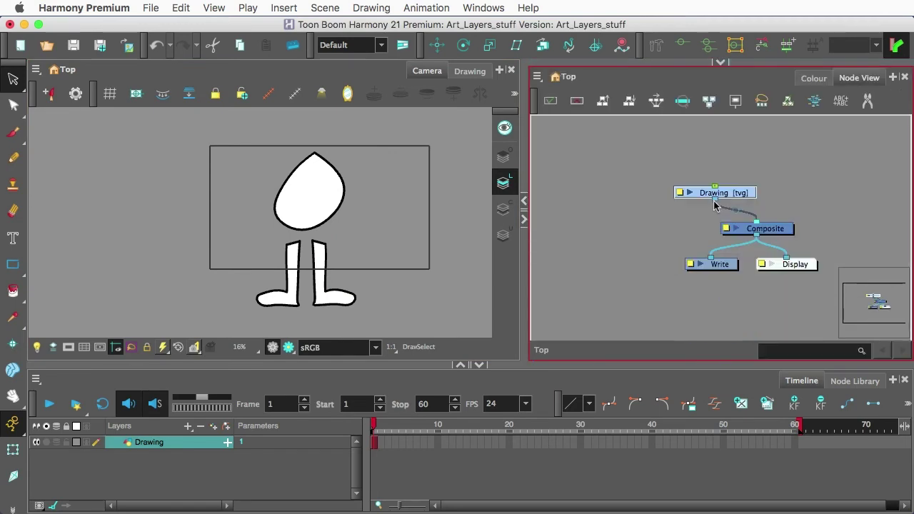
pyautogui.click(723, 164)
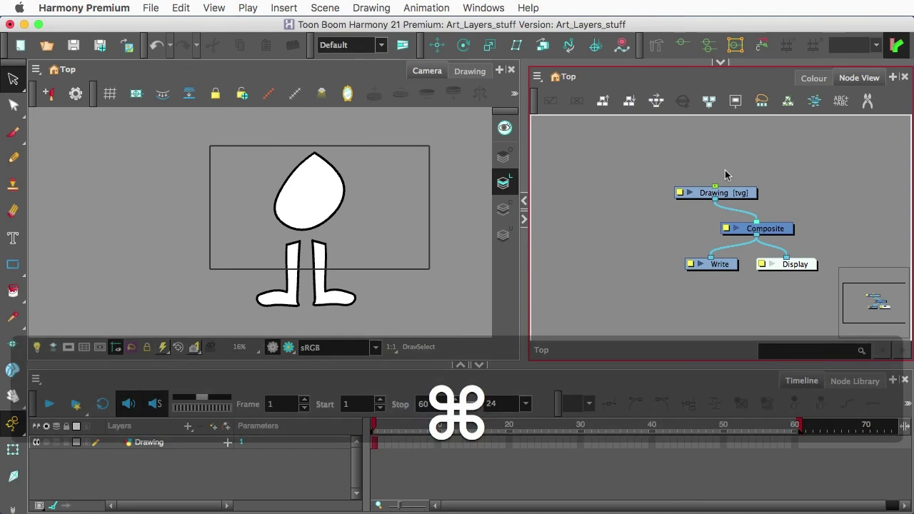
pyautogui.press('super+r')
pyautogui.write('b')
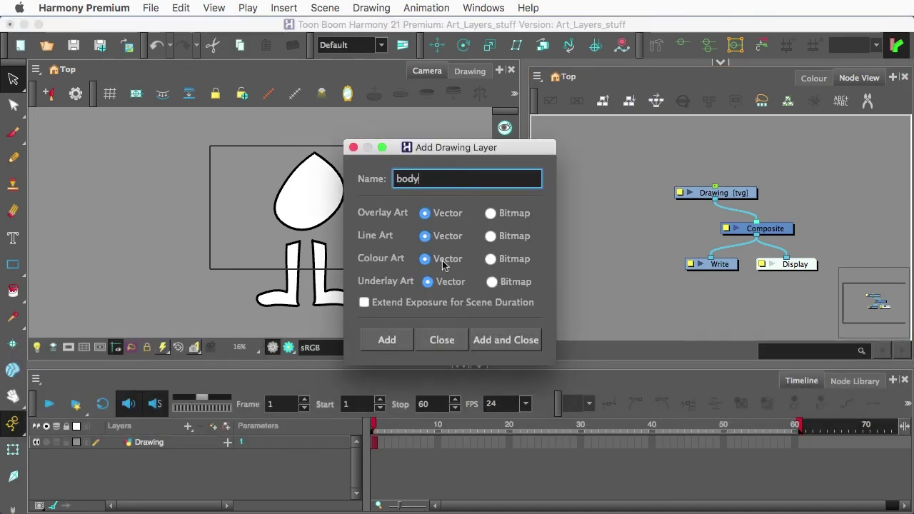
pyautogui.click(387, 339)
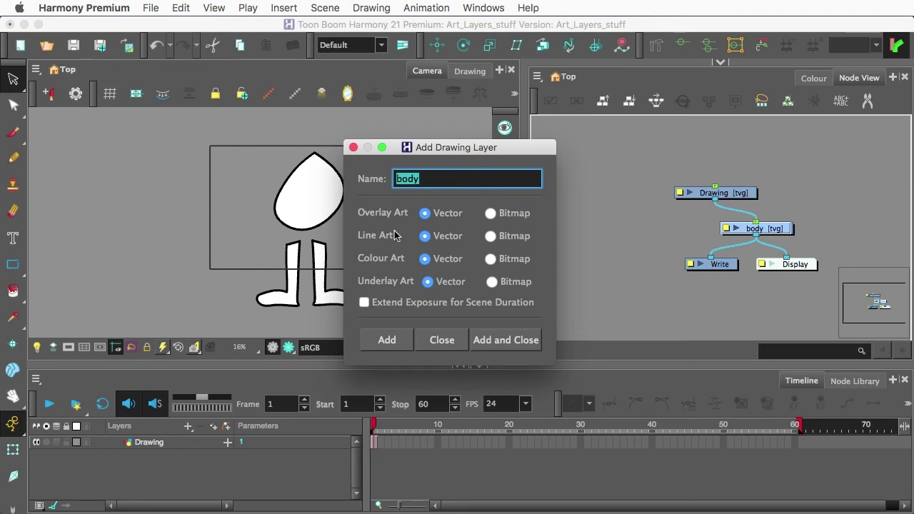
pyautogui.write('f_')
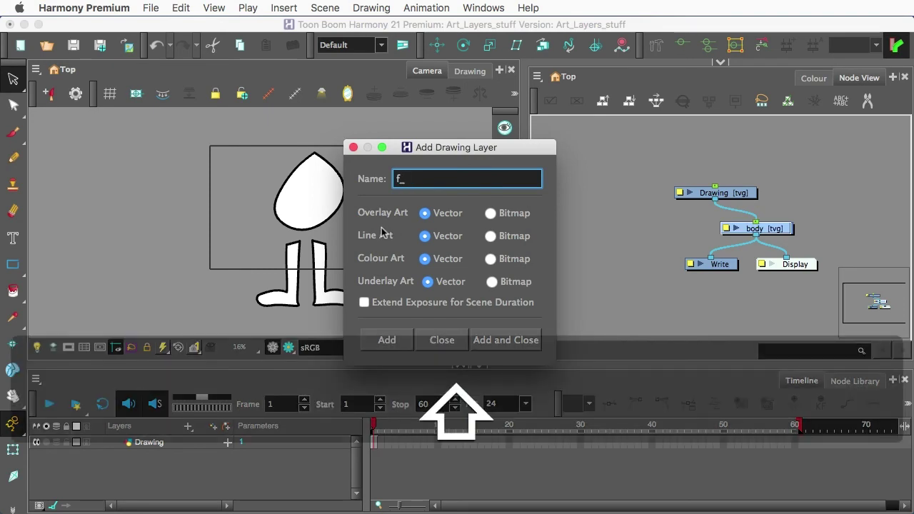
pyautogui.write('leg')
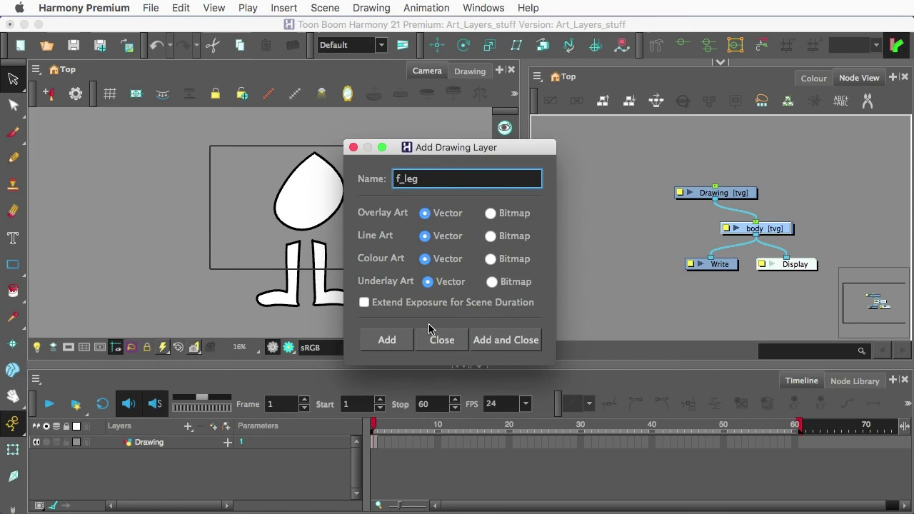
pyautogui.click(387, 340)
pyautogui.click(402, 179)
pyautogui.write('b')
pyautogui.click(505, 340)
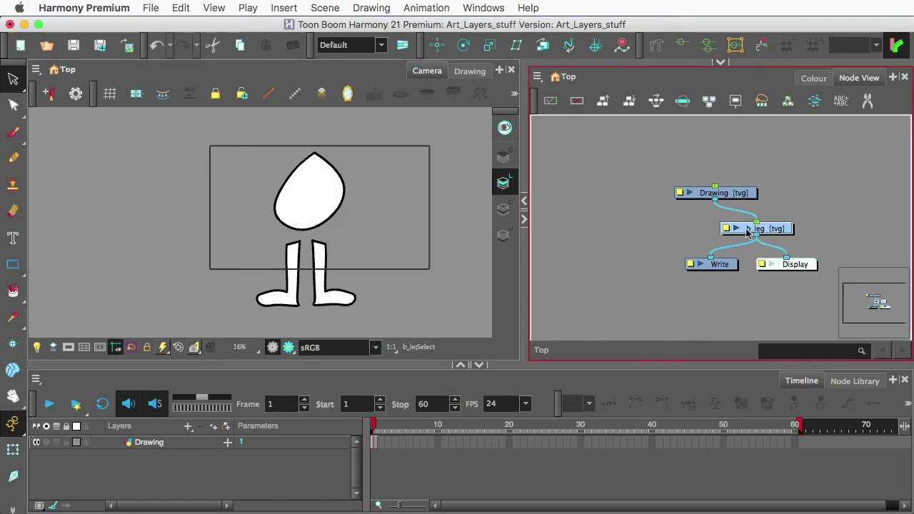
# Step: Arrange the Drawing, body, f_leg and b_leg nodes and connect f_leg and b_leg into the Composite
pyautogui.moveTo(747, 232); pyautogui.dragTo(783, 144)
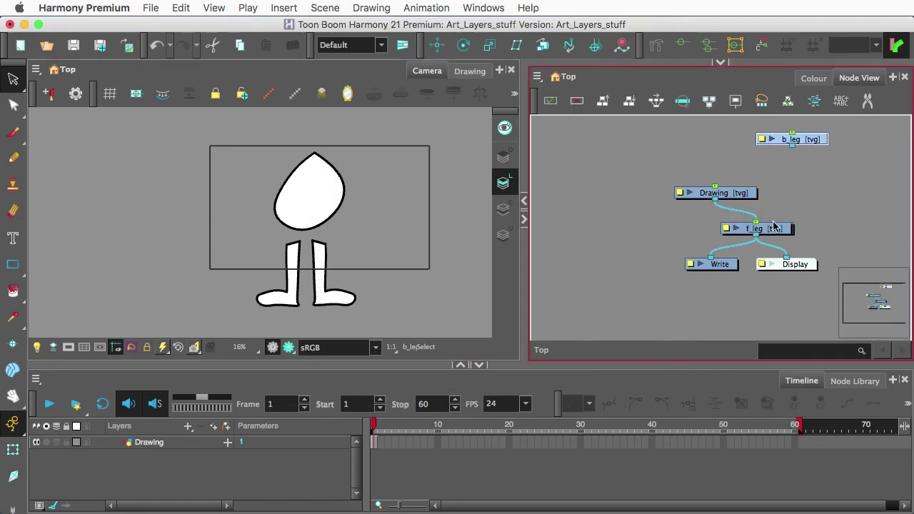
pyautogui.moveTo(774, 227); pyautogui.dragTo(846, 145)
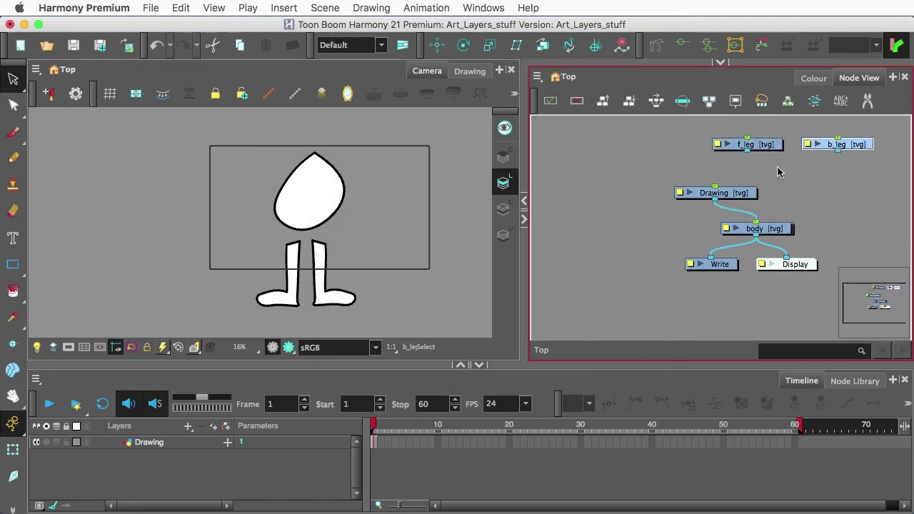
pyautogui.moveTo(741, 192); pyautogui.dragTo(703, 189)
pyautogui.moveTo(771, 230)
pyautogui.mouseDown()
pyautogui.moveTo(663, 146)
pyautogui.moveTo(747, 222)
pyautogui.mouseUp()
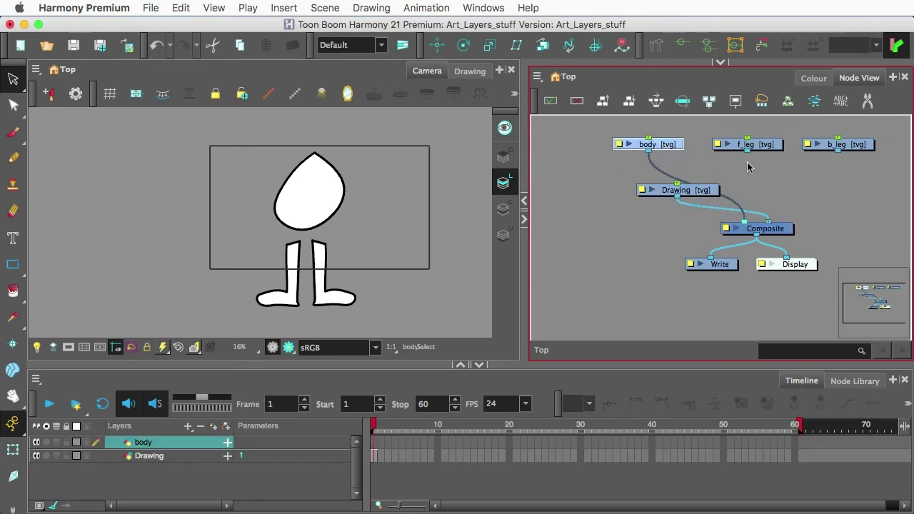
pyautogui.moveTo(746, 151); pyautogui.dragTo(748, 220)
pyautogui.moveTo(837, 150); pyautogui.dragTo(776, 222)
pyautogui.moveTo(702, 190); pyautogui.dragTo(878, 205)
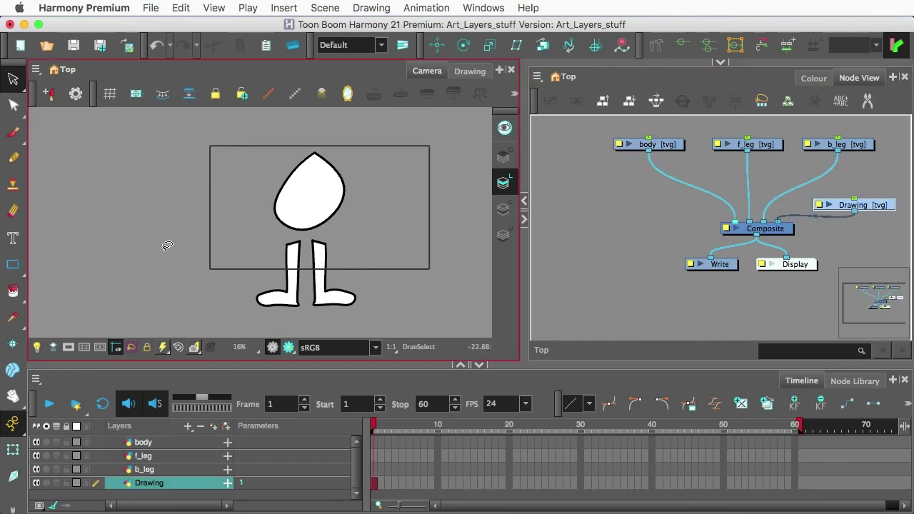
# Step: With the light table on, cut the egg body from Drawing and paste it into the body layer
pyautogui.click(37, 348)
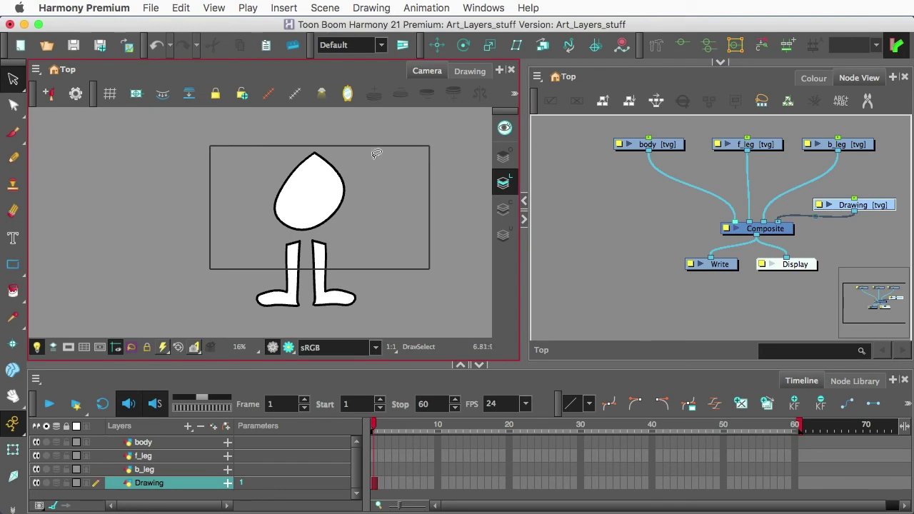
pyautogui.moveTo(374, 151); pyautogui.dragTo(214, 165)
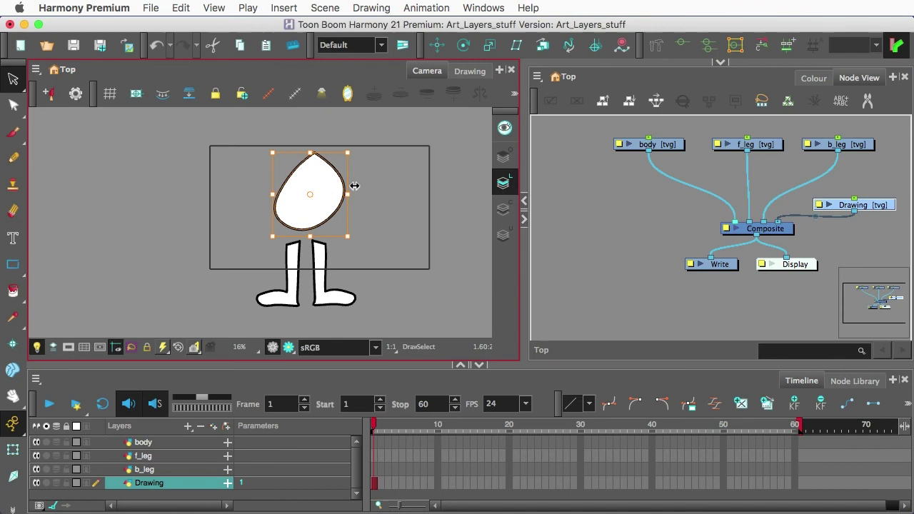
pyautogui.click(386, 162)
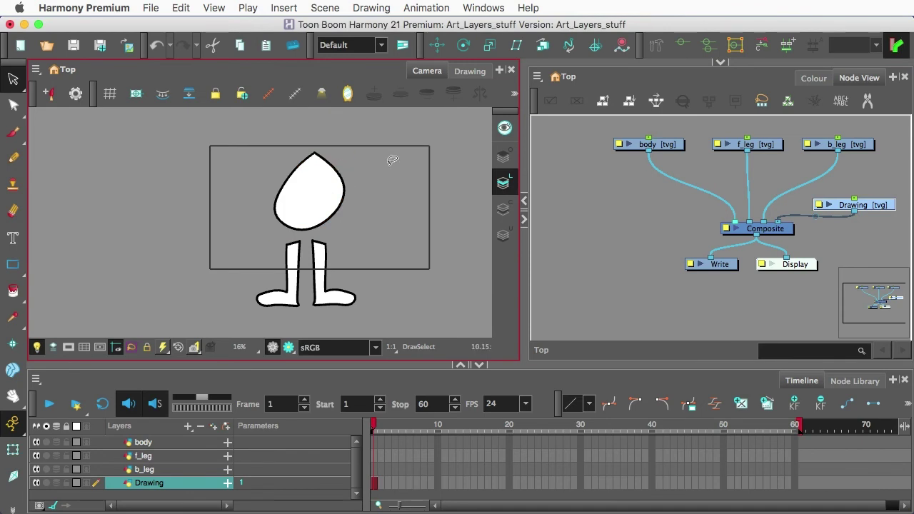
pyautogui.moveTo(389, 156); pyautogui.dragTo(250, 173)
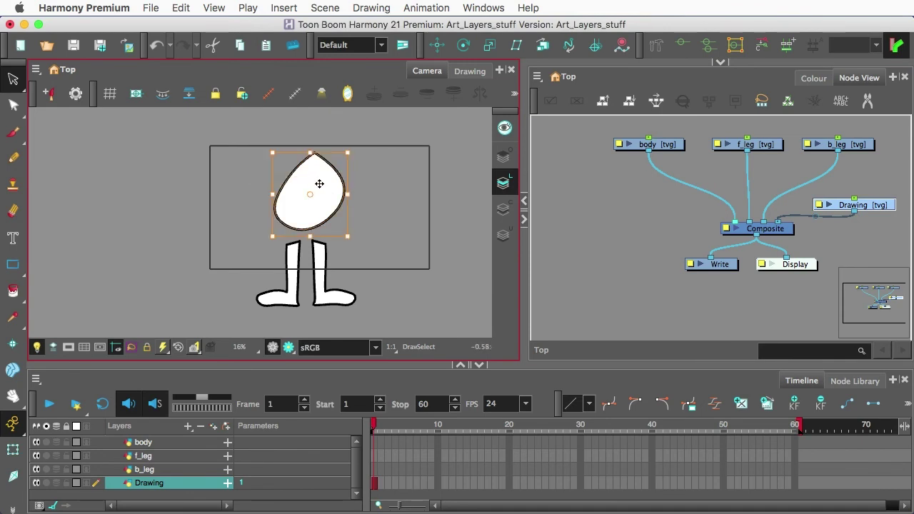
pyautogui.press('super+x')
pyautogui.click(665, 147)
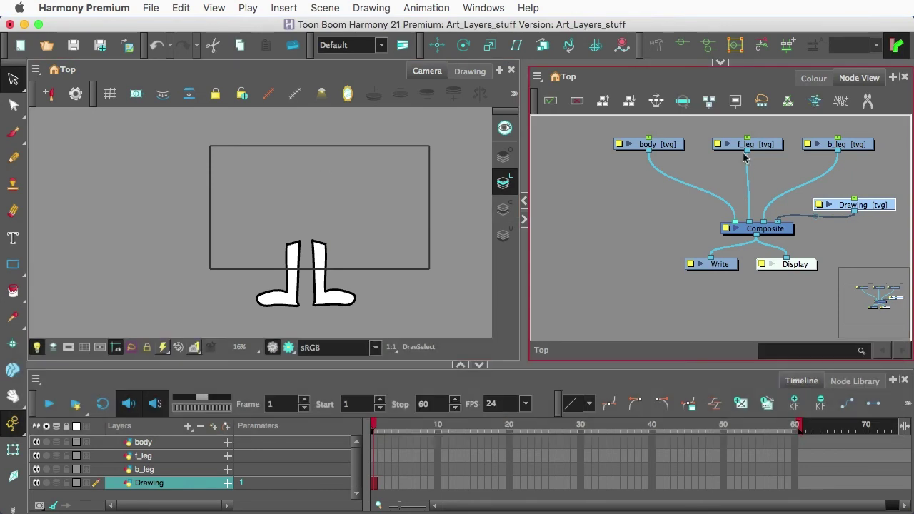
pyautogui.click(302, 241)
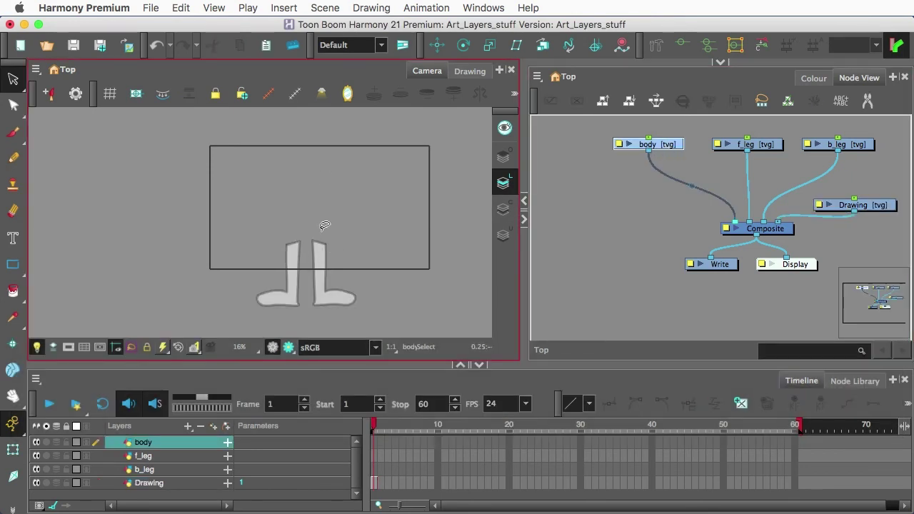
pyautogui.press('super+v')
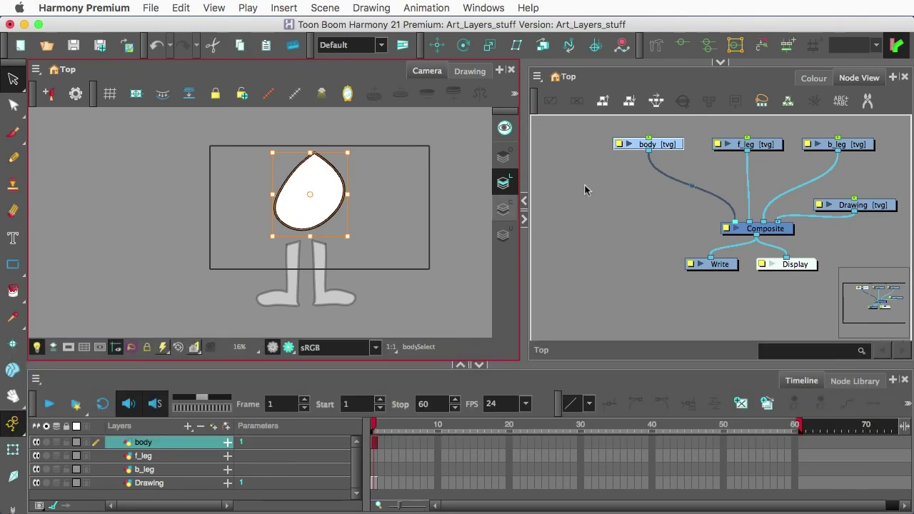
# Step: Cut the left leg from Drawing and paste it into the f_leg layer
pyautogui.click(865, 207)
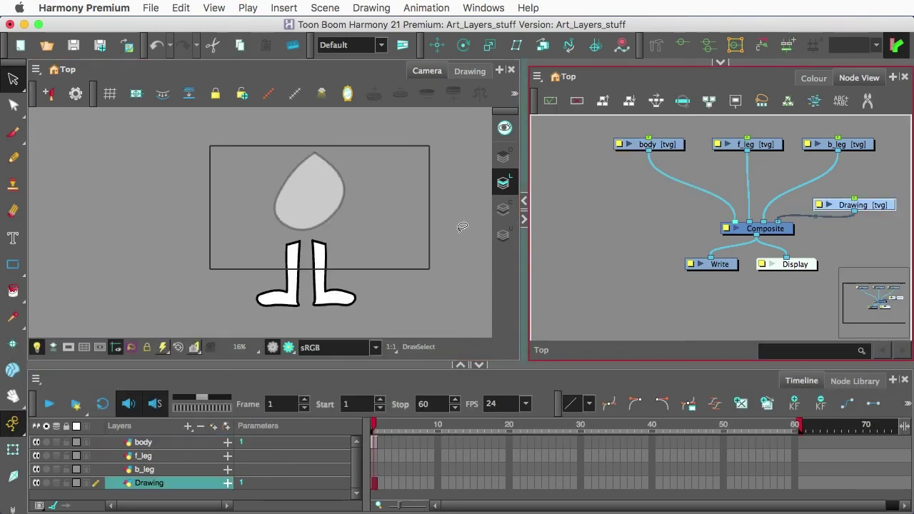
pyautogui.moveTo(266, 256); pyautogui.dragTo(289, 258)
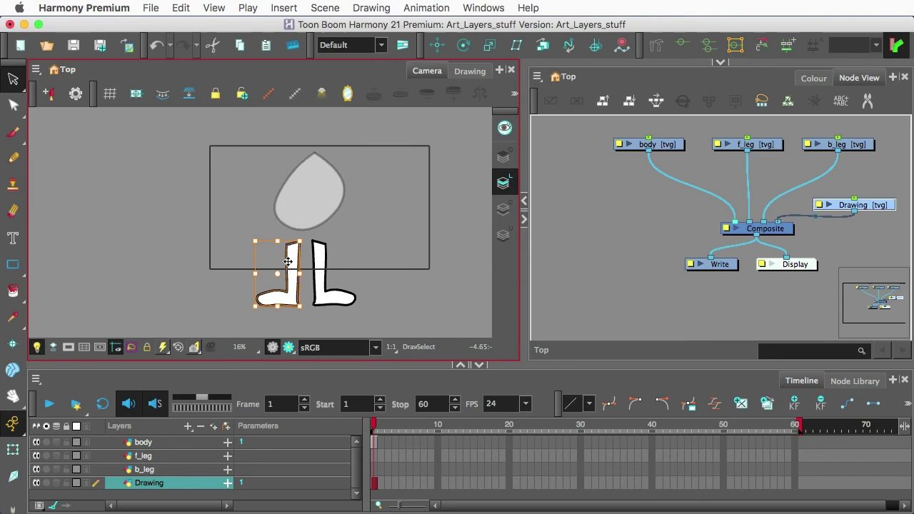
pyautogui.press('super+x')
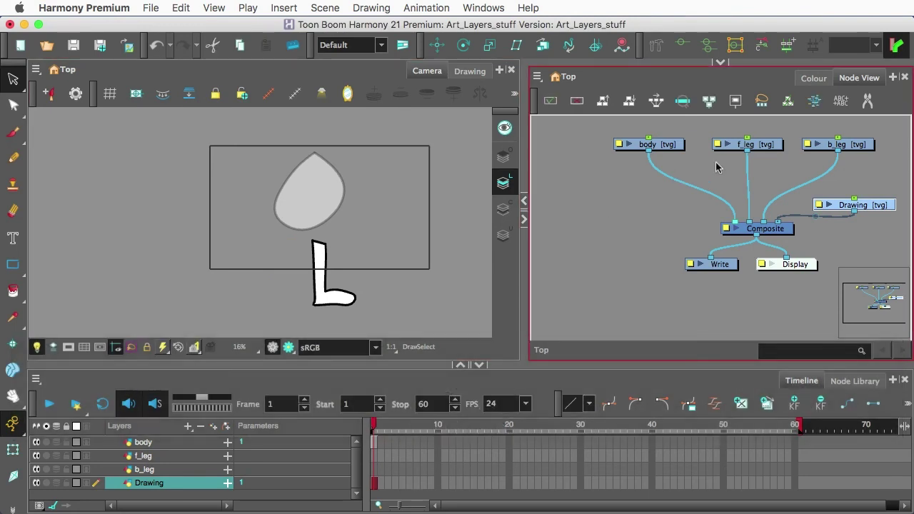
pyautogui.click(764, 146)
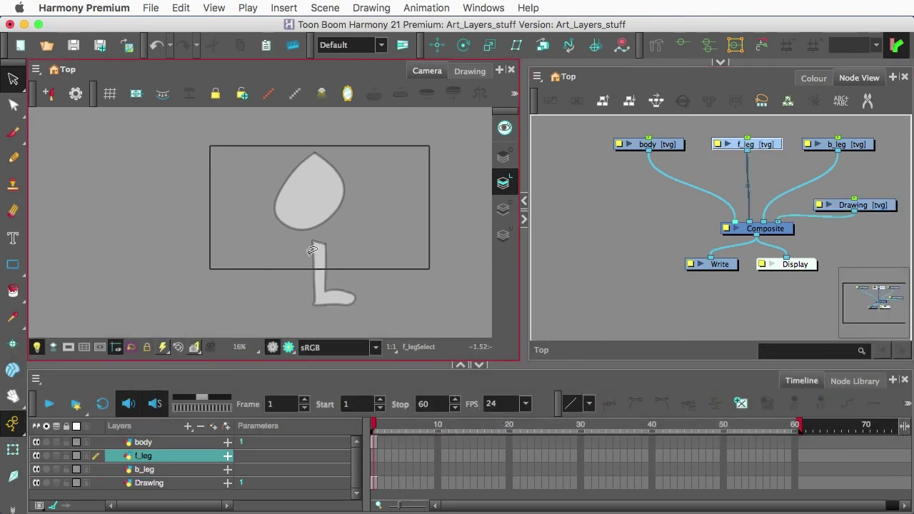
pyautogui.press('super+v')
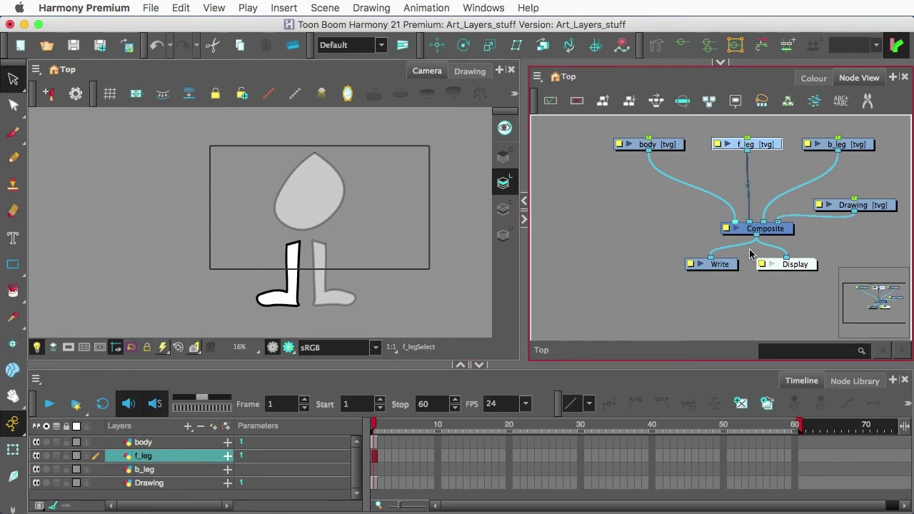
# Step: Cut the right leg from Drawing and paste it into the b_leg layer
pyautogui.click(856, 209)
pyautogui.moveTo(342, 254)
pyautogui.mouseDown()
pyautogui.moveTo(312, 307)
pyautogui.moveTo(347, 321)
pyautogui.mouseUp()
pyautogui.press('super+x')
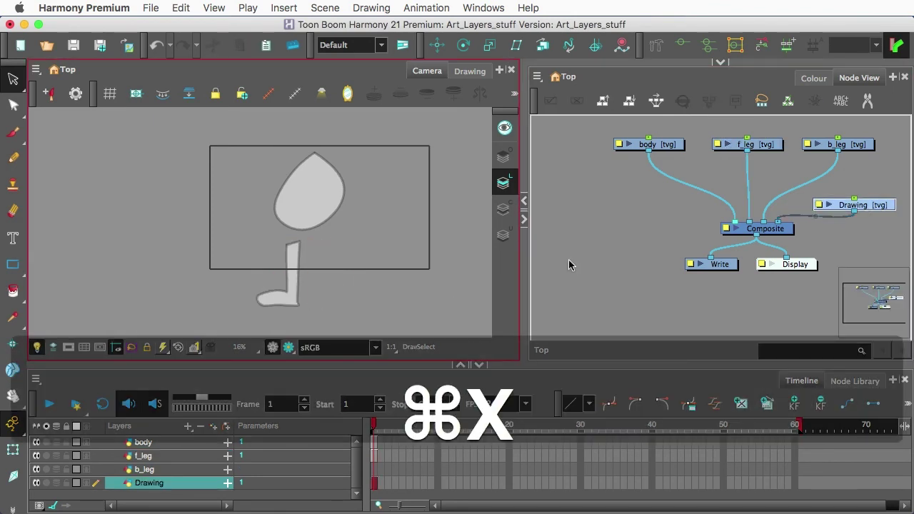
pyautogui.click(855, 145)
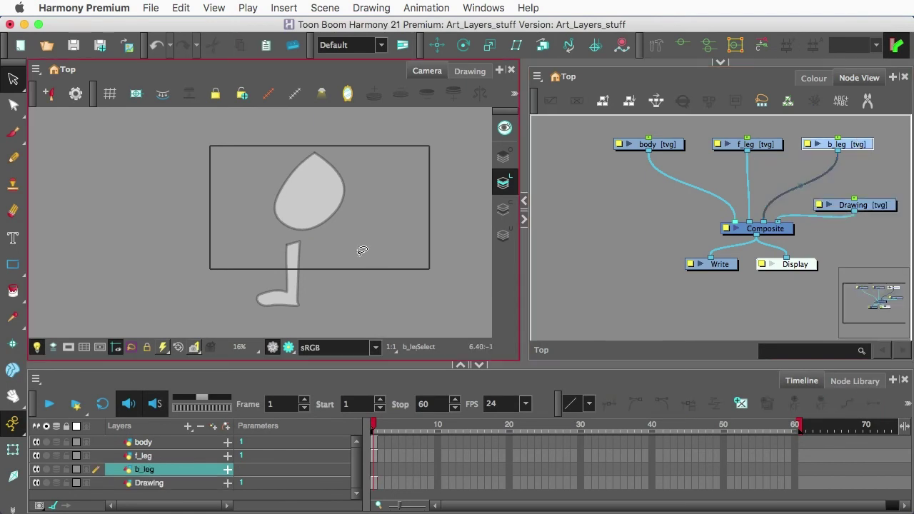
pyautogui.press('super+v')
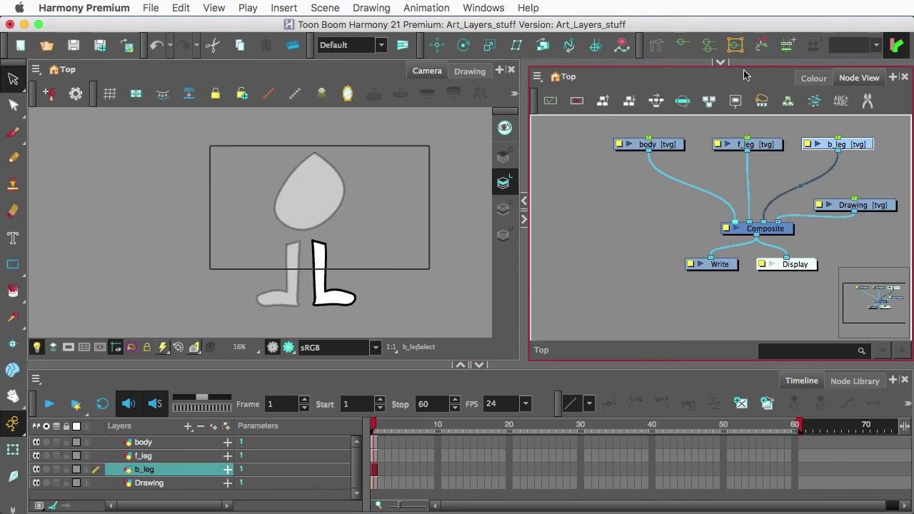
# Step: Select the Pencil tool and turn on Automatically Create Colour Art in Tool Properties
pyautogui.click(722, 63)
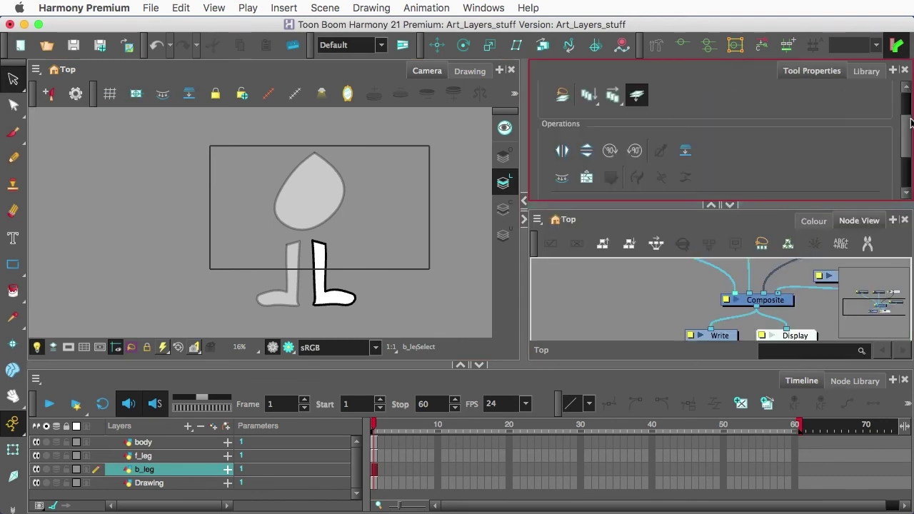
pyautogui.scroll(2, 905, 135)
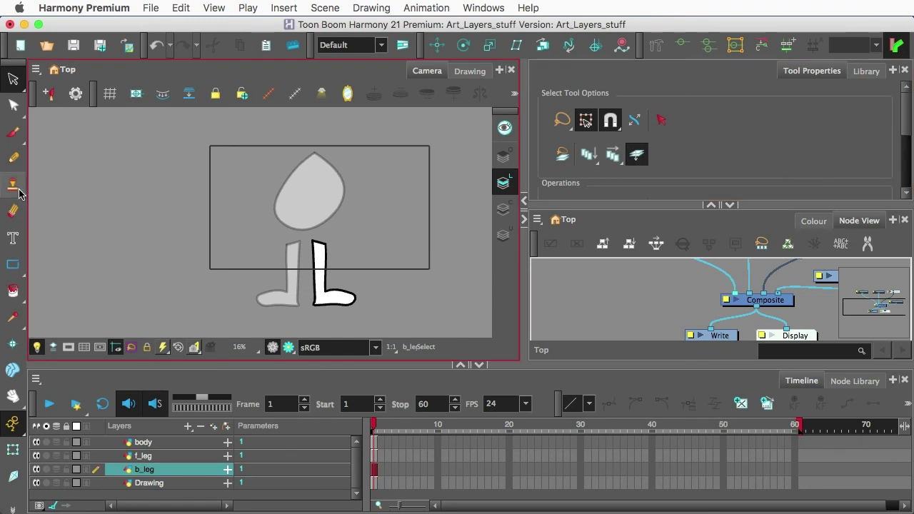
pyautogui.click(15, 159)
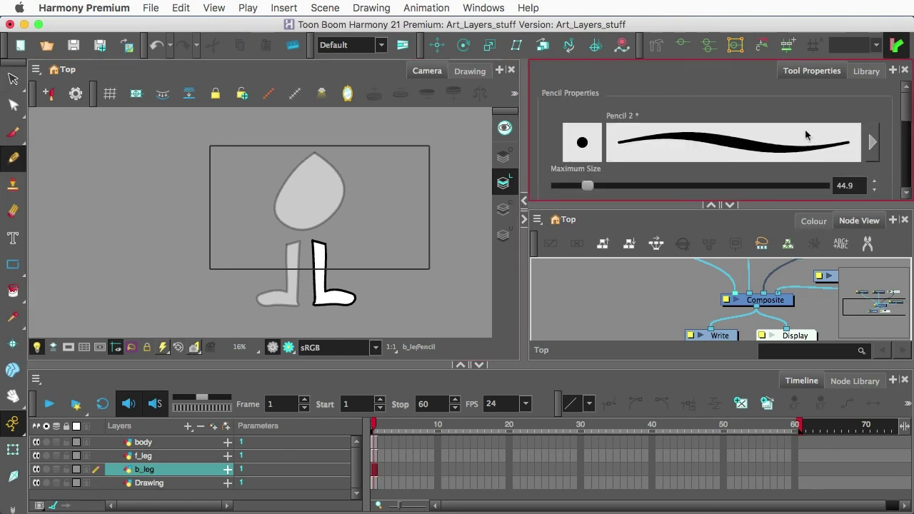
pyautogui.scroll(-3, 903, 136)
pyautogui.scroll(-5, 903, 135)
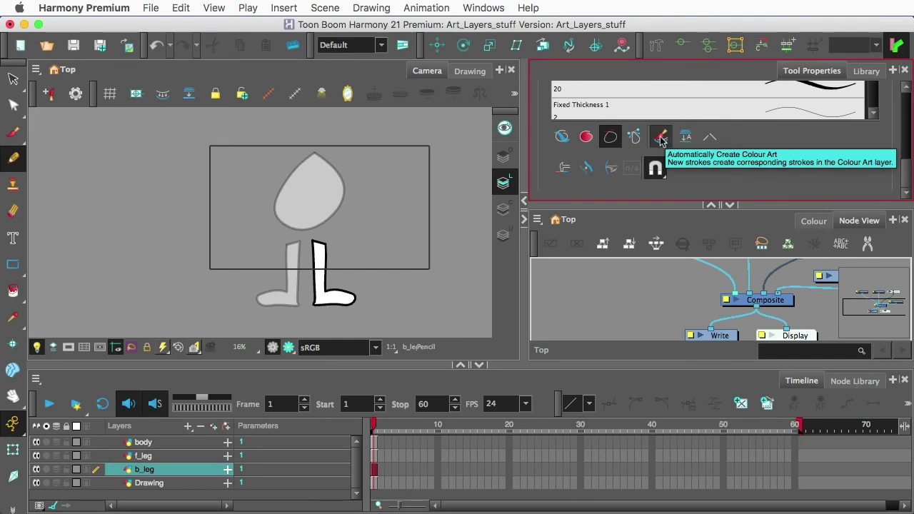
pyautogui.click(661, 139)
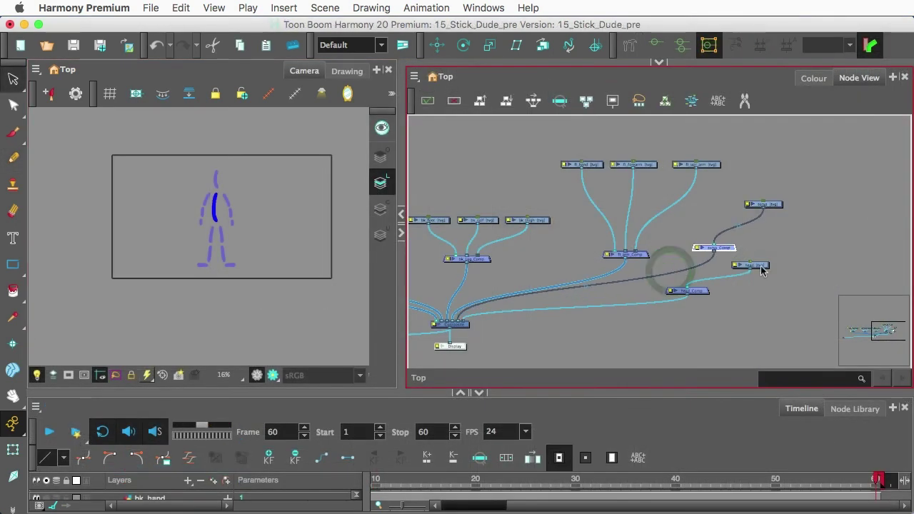
# Step: Add pegs above the ft_foot, ft_calf and ft_thigh drawings with Shift+Cmd+P
pyautogui.scroll(5, 510, 271)
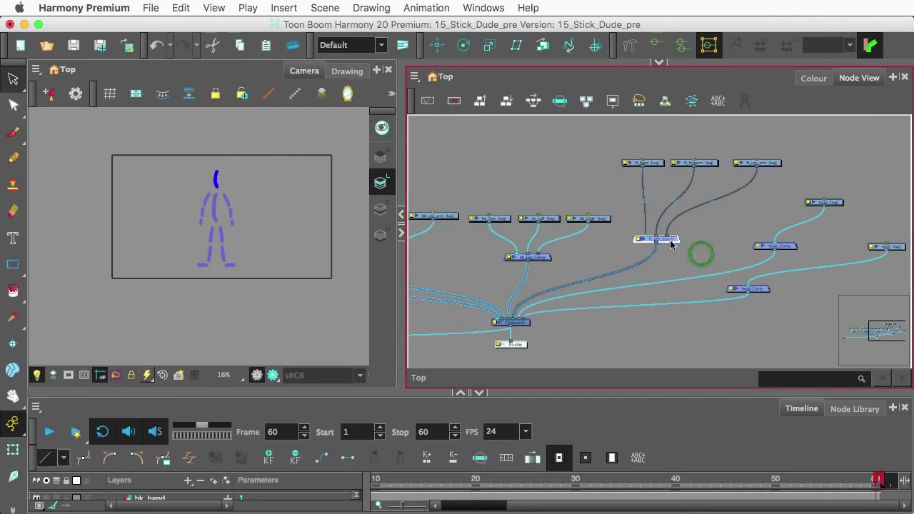
pyautogui.moveTo(438, 172); pyautogui.dragTo(652, 224)
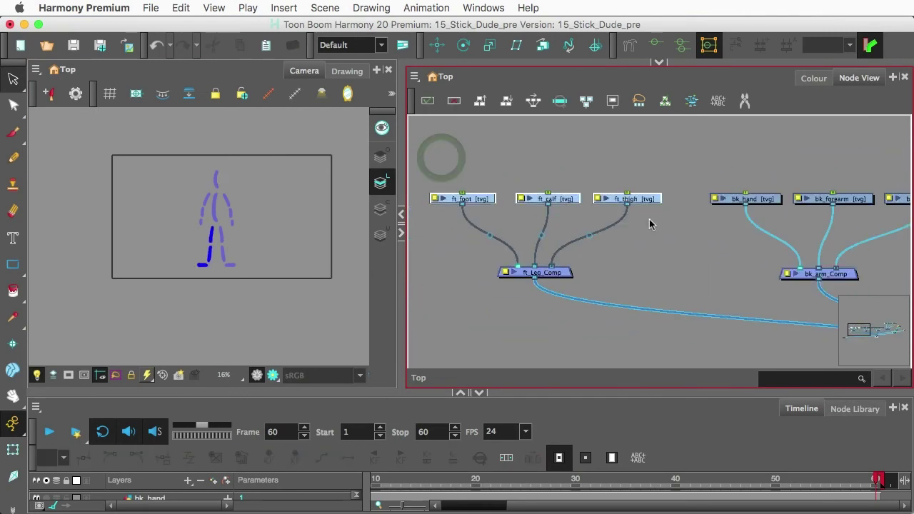
pyautogui.press('super+shift+p')
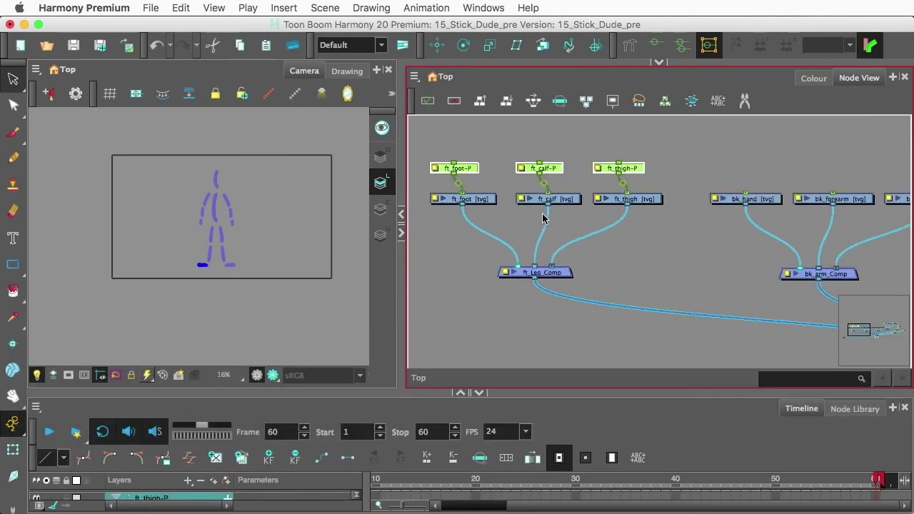
pyautogui.click(644, 249)
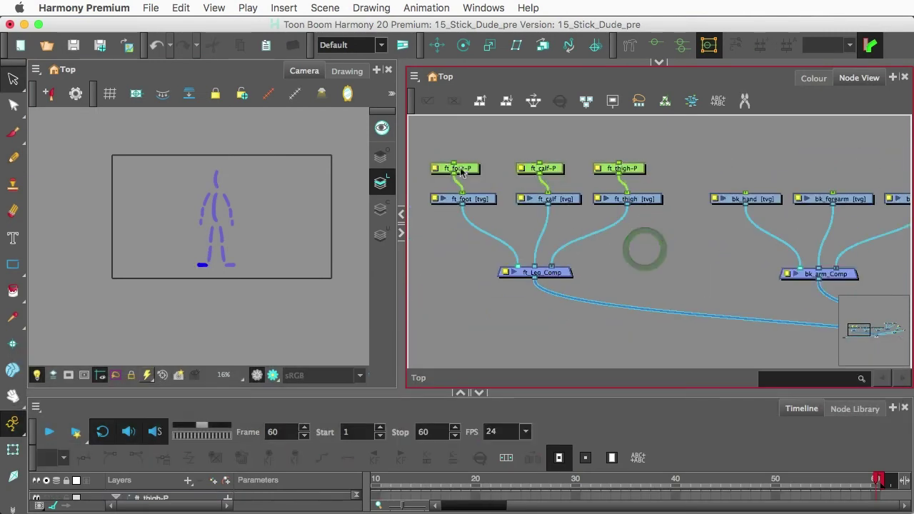
# Step: Using the Translate tool, check the ft_foot-P, ft_calf-P and ft_thigh-P pegs in the viewer
pyautogui.click(433, 45)
pyautogui.scroll(3, 235, 224)
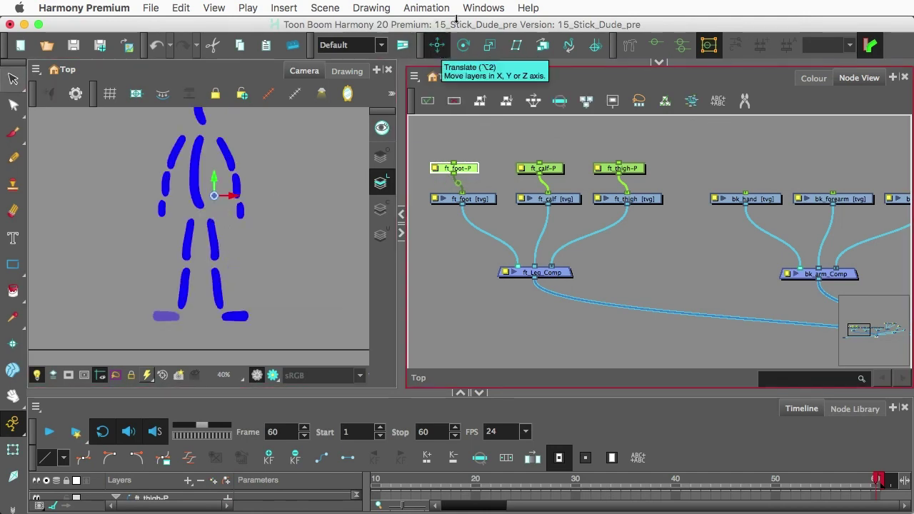
pyautogui.click(483, 7)
pyautogui.press('Escape')
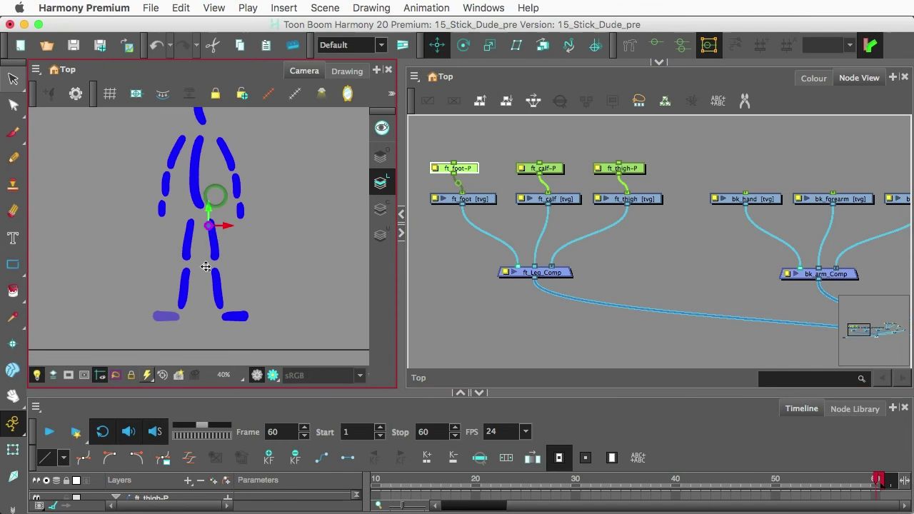
pyautogui.click(177, 316)
pyautogui.click(541, 168)
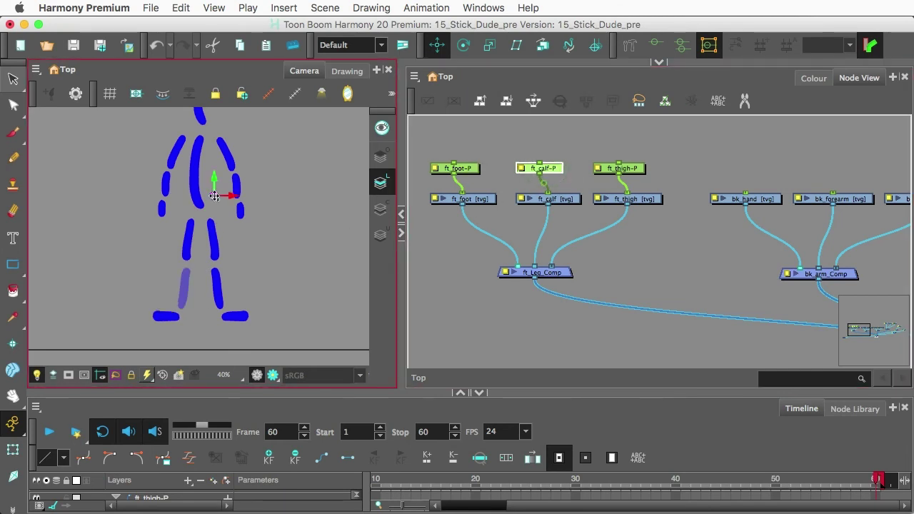
pyautogui.click(186, 264)
pyautogui.click(204, 206)
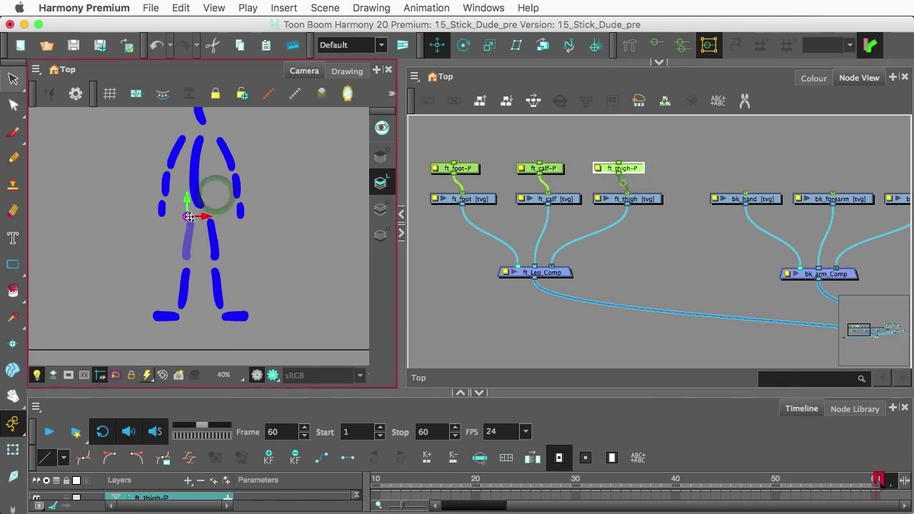
# Step: Add pegs above the bk_hand, bk_forearm and bk_upr_arm drawings and check the bk_forearm-P and bk_hand-P pegs
pyautogui.hscroll(5, 700, 210)
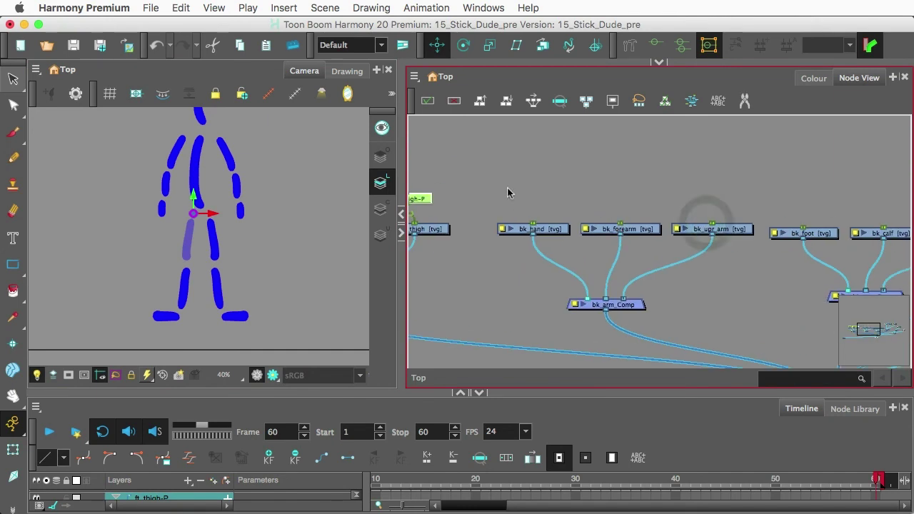
pyautogui.click(547, 230)
pyautogui.press('super+shift+p')
pyautogui.click(602, 174)
pyautogui.click(215, 193)
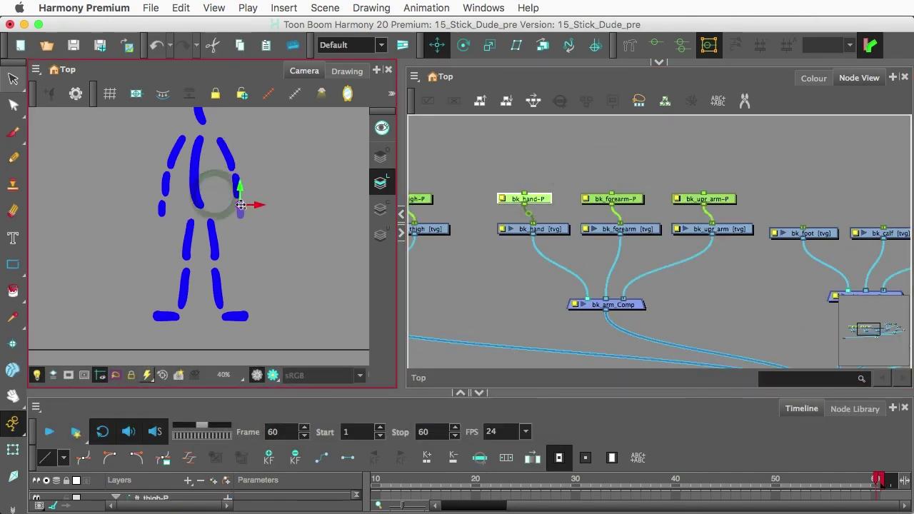
pyautogui.click(214, 192)
pyautogui.click(525, 198)
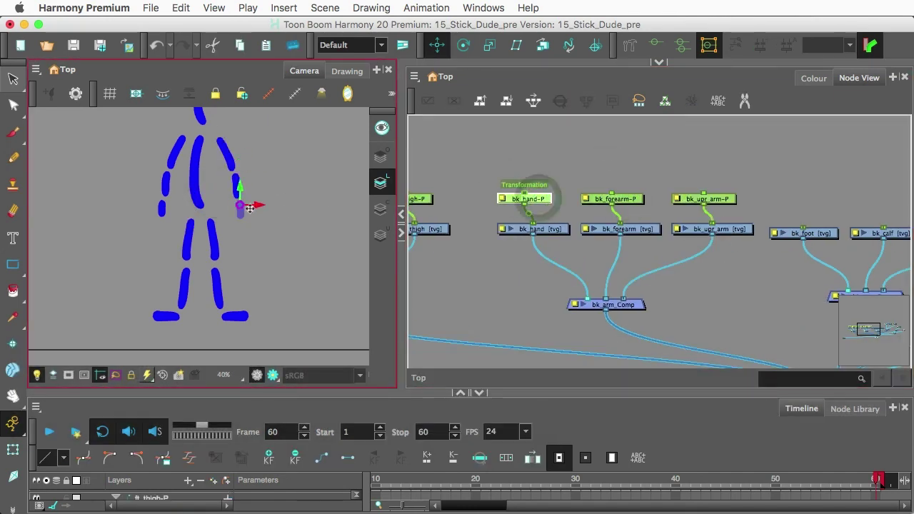
pyautogui.scroll(5, 228, 200)
pyautogui.scroll(-2, 228, 200)
pyautogui.scroll(-4, 286, 188)
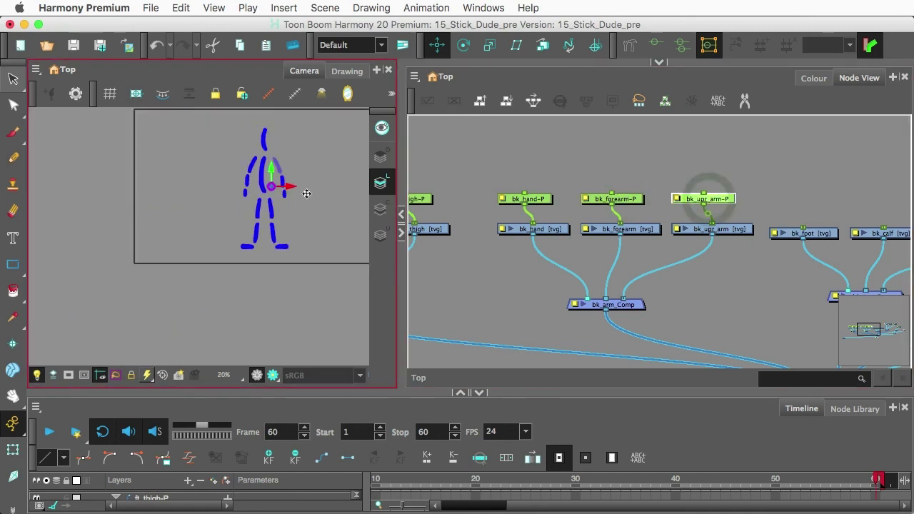
# Step: Check the bk_upr_arm-P, bk_foot-P and bk_calf-P pegs, then deselect all nodes
pyautogui.click(175, 199)
pyautogui.hscroll(10, 719, 254)
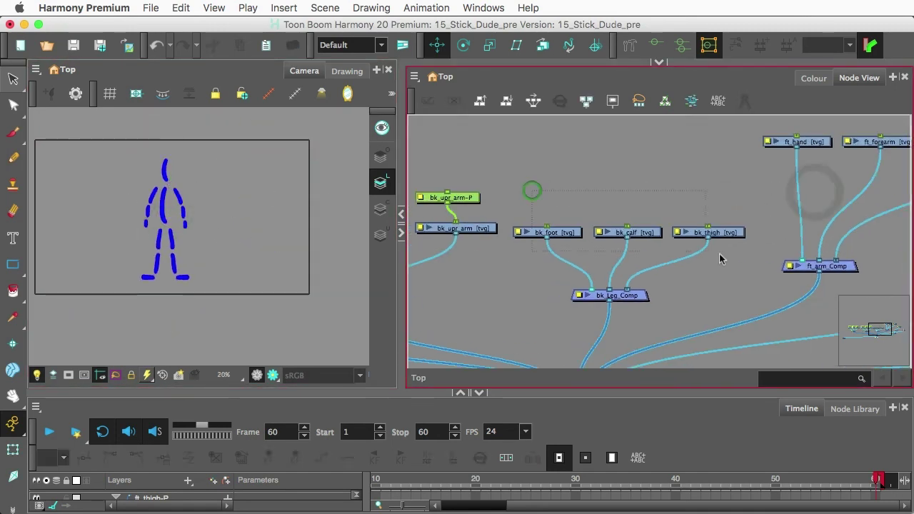
pyautogui.click(628, 153)
pyautogui.click(541, 201)
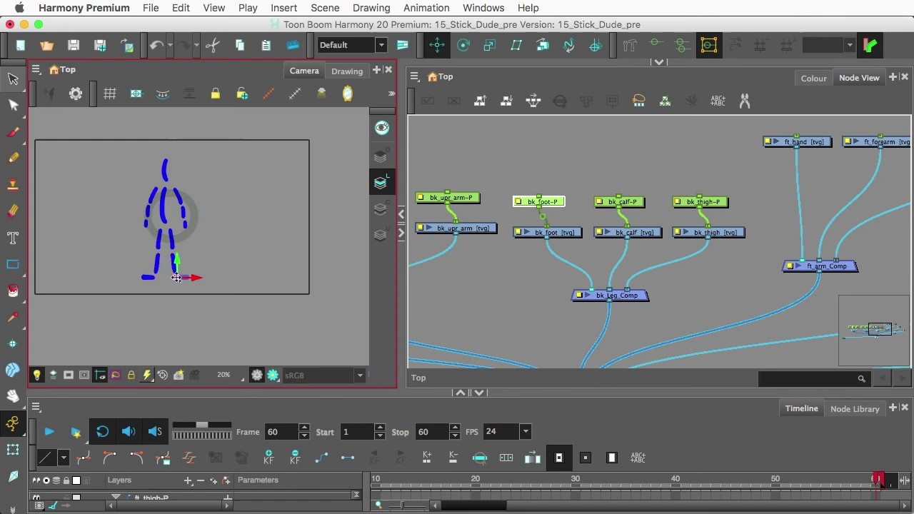
pyautogui.click(619, 201)
pyautogui.click(636, 172)
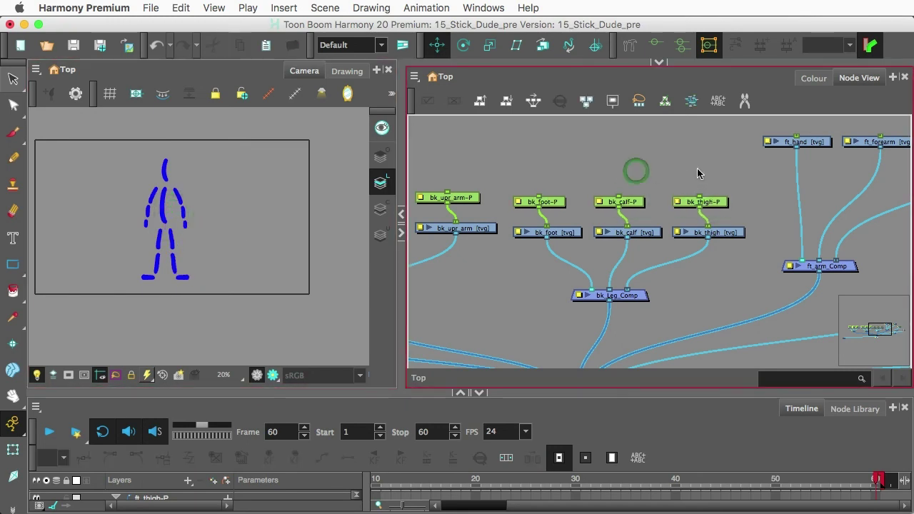
pyautogui.hscroll(5, 643, 179)
# Step: Add pegs above the ft_hand, ft_forearm and ft_upr_arm drawings and check each new peg
pyautogui.moveTo(567, 155); pyautogui.dragTo(819, 223)
pyautogui.press('shift+super+p')
pyautogui.click(795, 154)
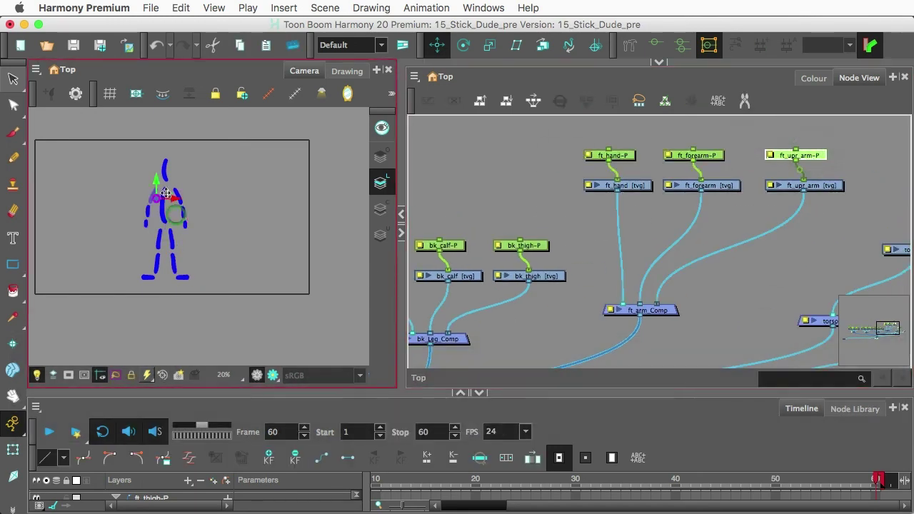
pyautogui.click(694, 154)
pyautogui.click(632, 156)
pyautogui.click(565, 204)
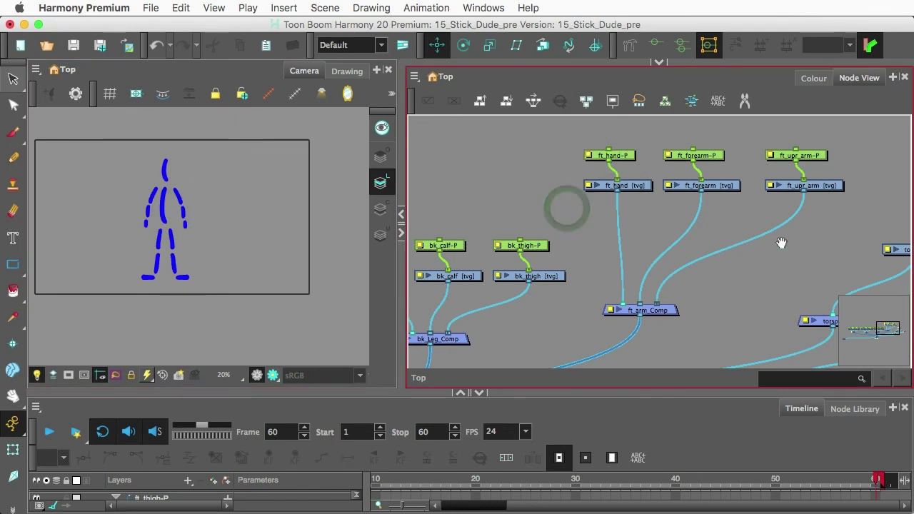
pyautogui.hscroll(5, 779, 245)
# Step: Add pegs above the torso and head drawings, then select torso-P
pyautogui.click(583, 233)
pyautogui.moveTo(557, 200); pyautogui.dragTo(738, 331)
pyautogui.press('shift+super+p')
pyautogui.click(739, 272)
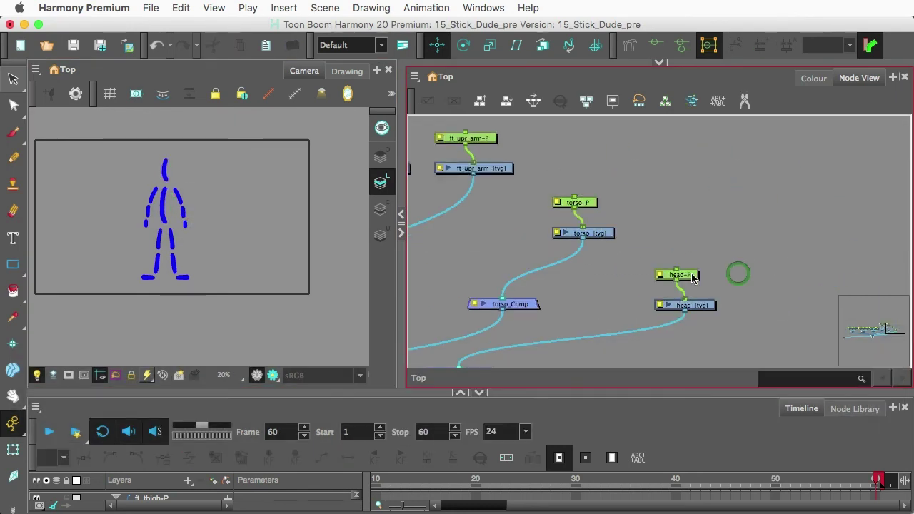
pyautogui.click(575, 202)
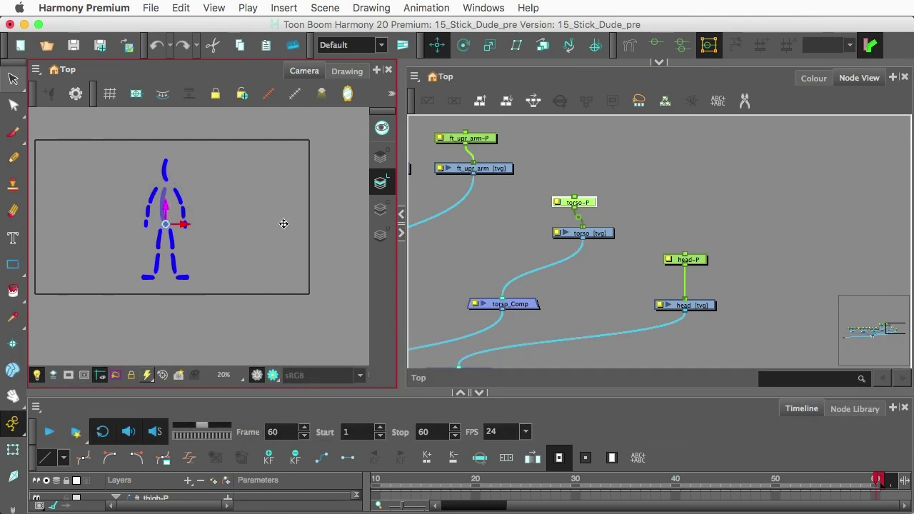
pyautogui.scroll(-5, 530, 257)
pyautogui.scroll(3, 739, 240)
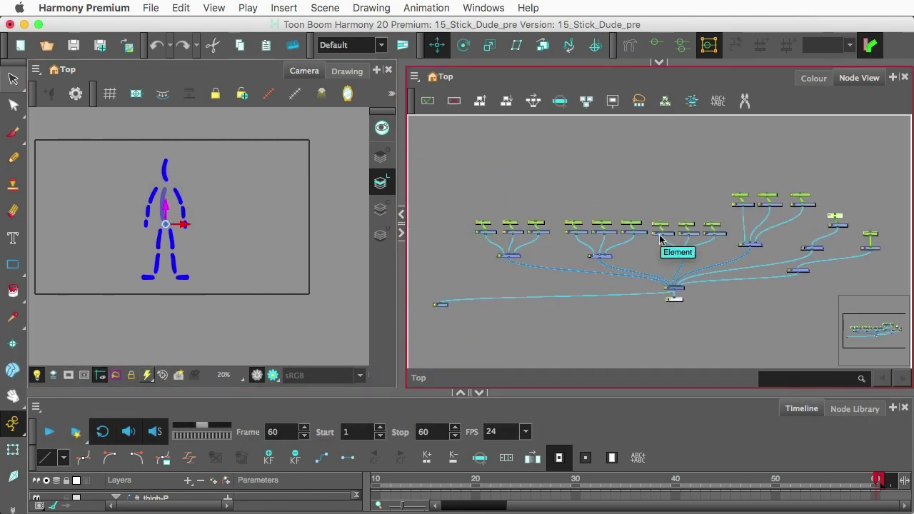
pyautogui.scroll(2, 542, 223)
# Step: Move ft_thigh-P higher and add a parent Peg above ft_foot-P and ft_calf-P
pyautogui.moveTo(575, 211); pyautogui.dragTo(574, 143)
pyautogui.scroll(3, 581, 203)
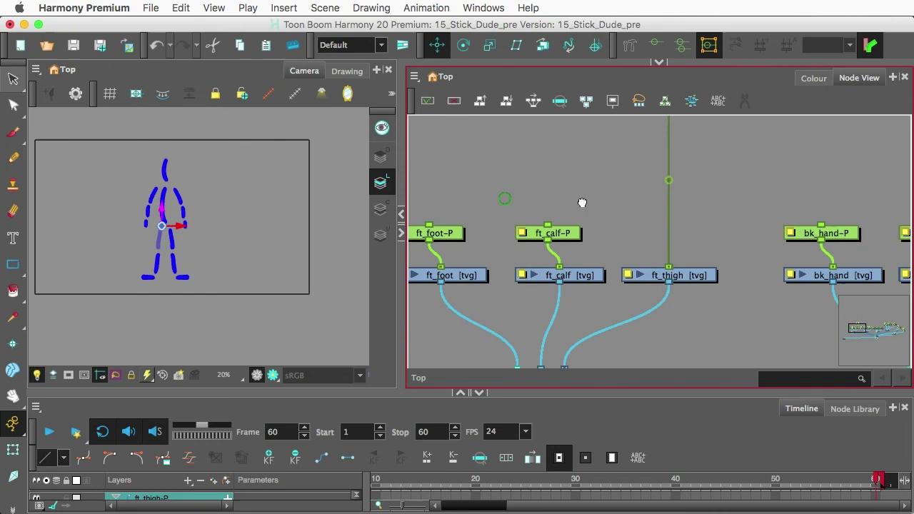
pyautogui.click(561, 237)
pyautogui.click(661, 237)
pyautogui.moveTo(499, 179); pyautogui.dragTo(699, 250)
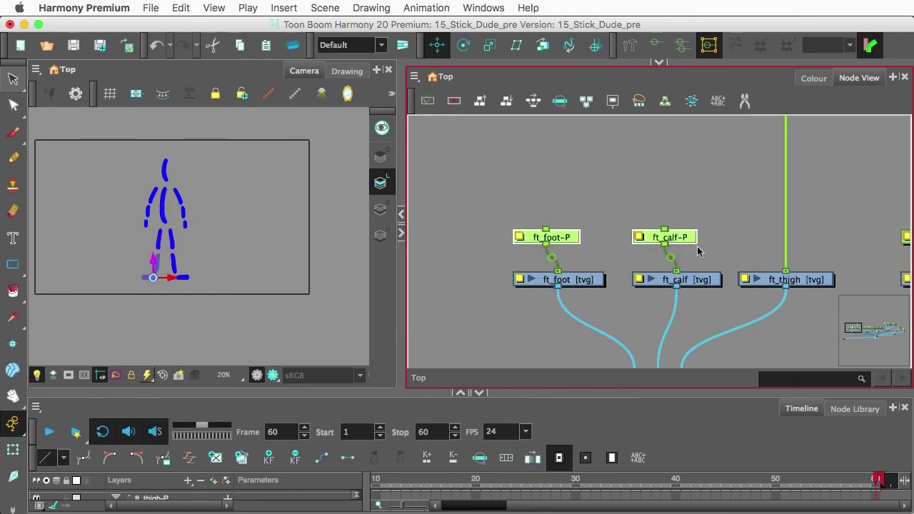
pyautogui.press('super+shift+p')
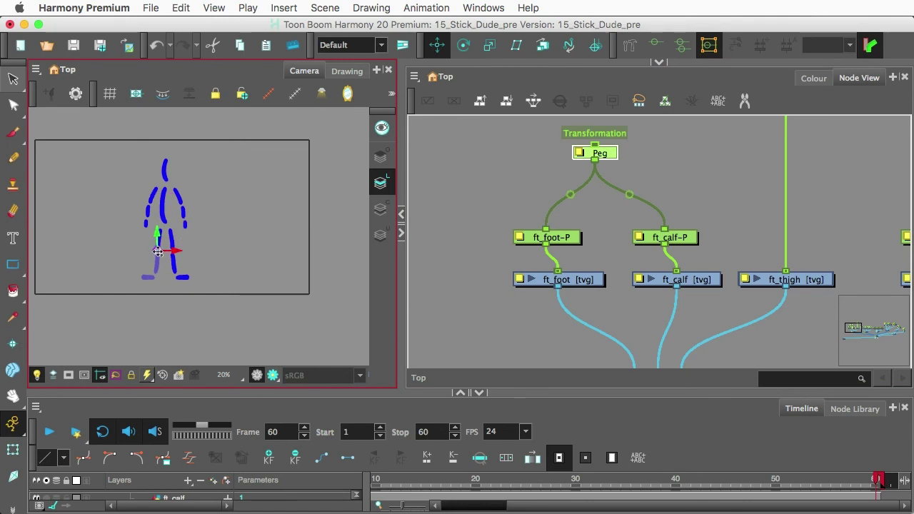
pyautogui.moveTo(596, 149); pyautogui.dragTo(666, 176)
pyautogui.scroll(-3, 665, 176)
pyautogui.hscroll(5, 537, 264)
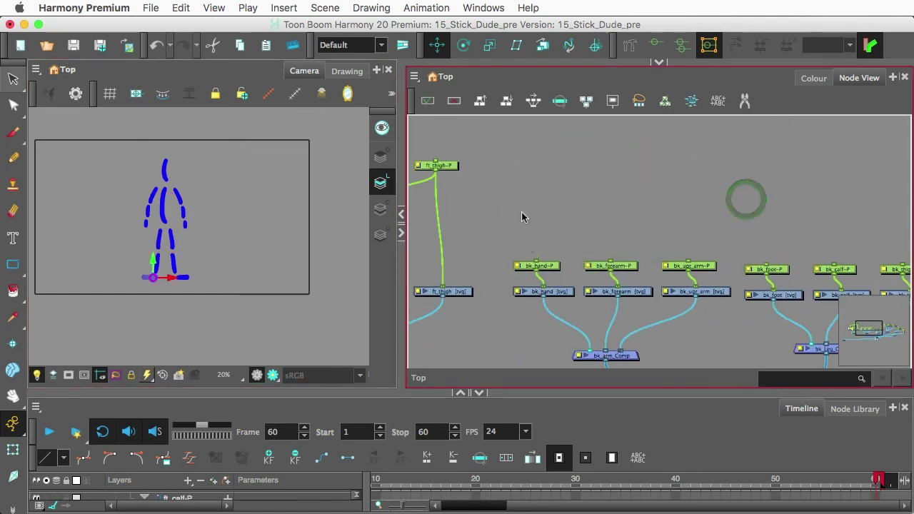